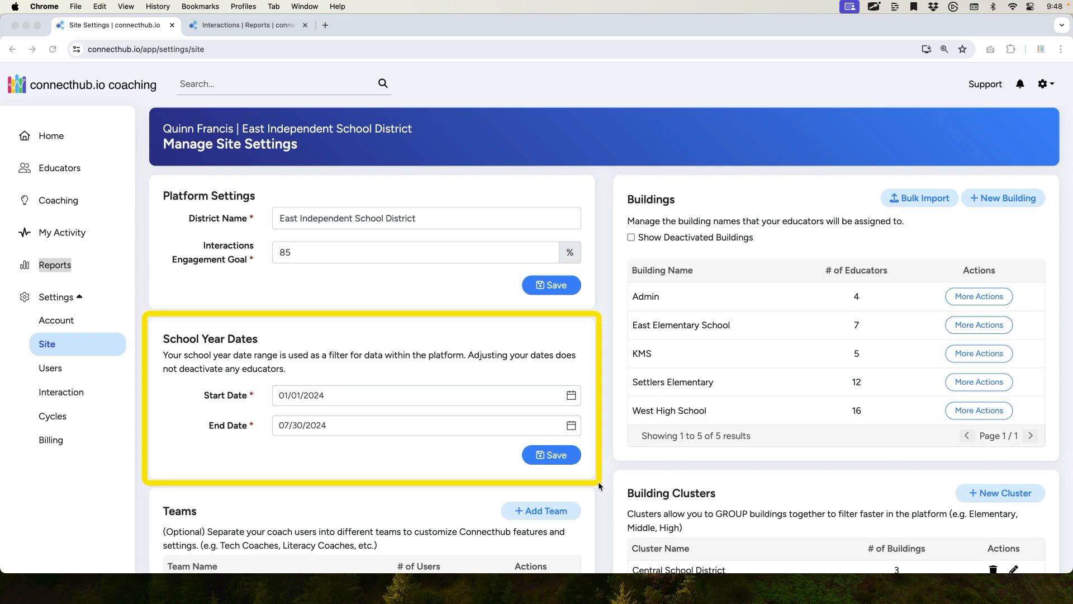
Step: Open the EdTech Coaches team for editing in the site settings
scroll(598, 482, "down", 6)
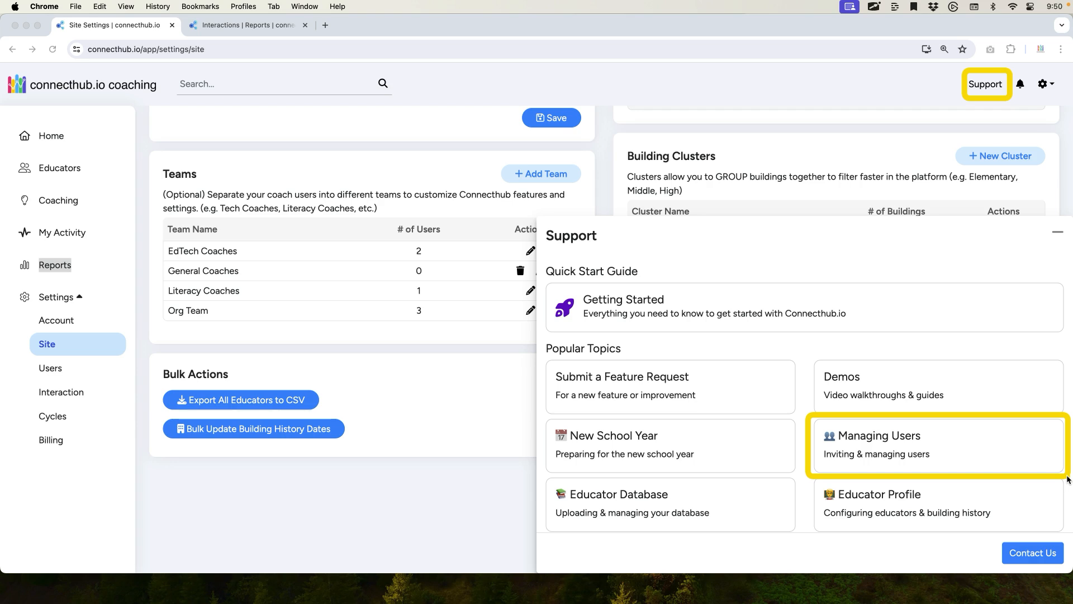
left_click(530, 250)
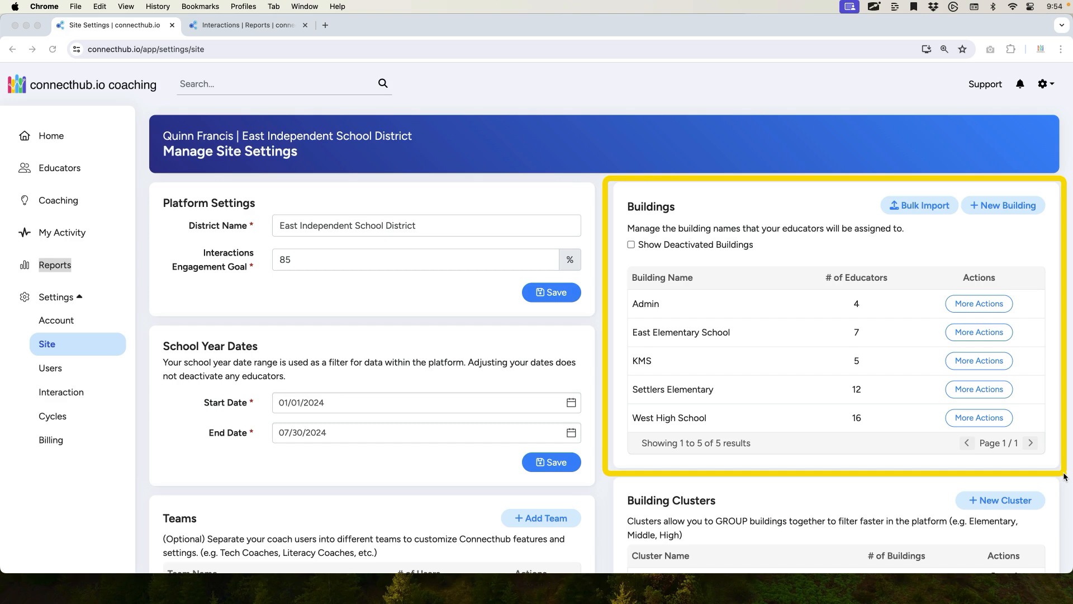
Step: Show the available management actions for the Admin building
left_click(985, 305)
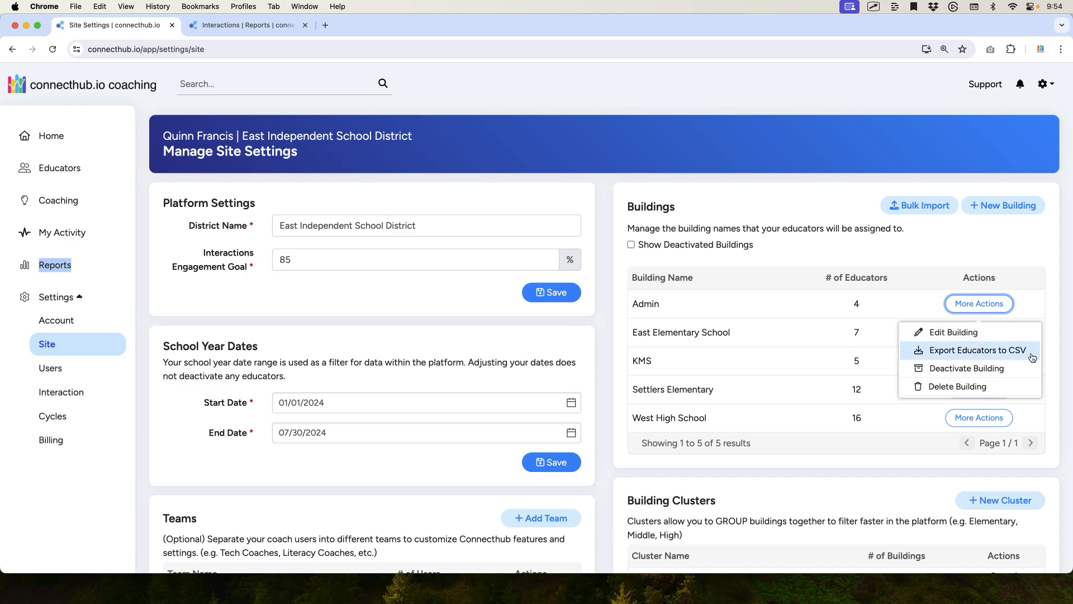
scroll(948, 344, "down", 7)
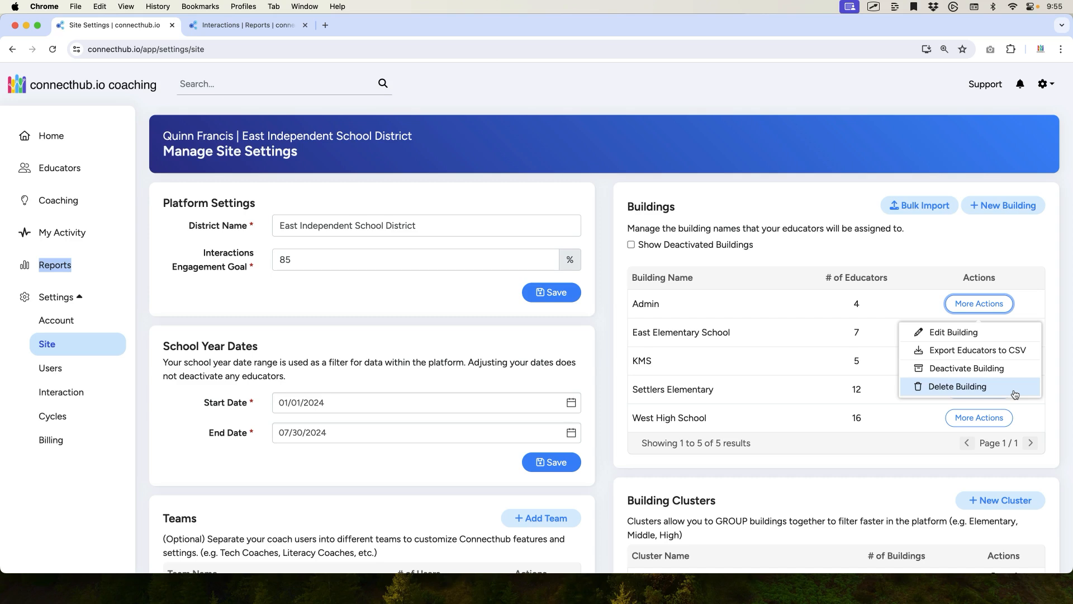
Step: Open the bulk update of building history dates for West High School and switch it to Mass Update Dates
scroll(614, 400, "down", 6)
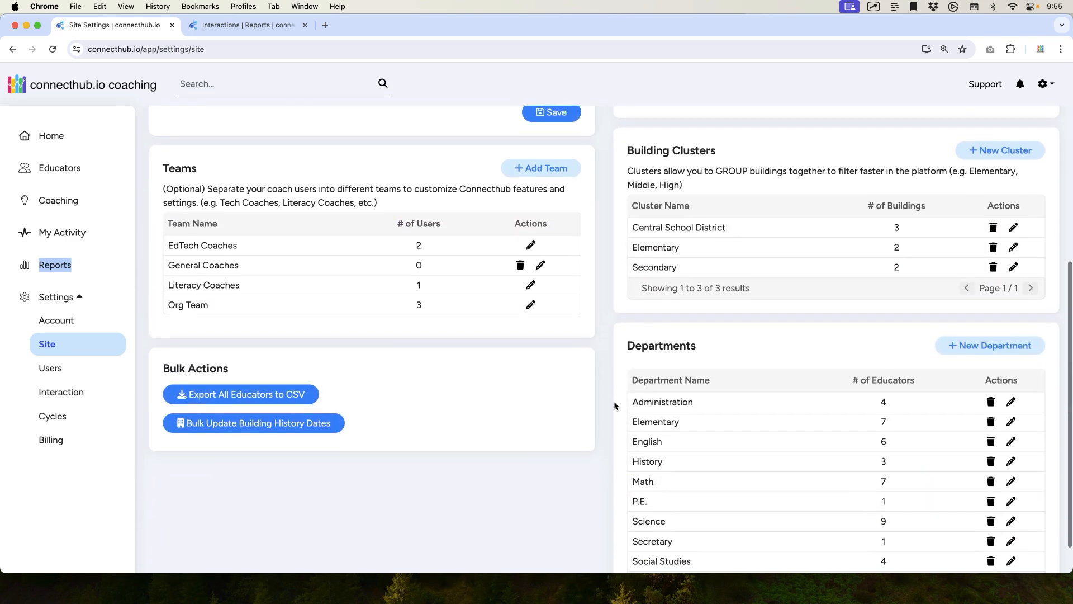
left_click(274, 423)
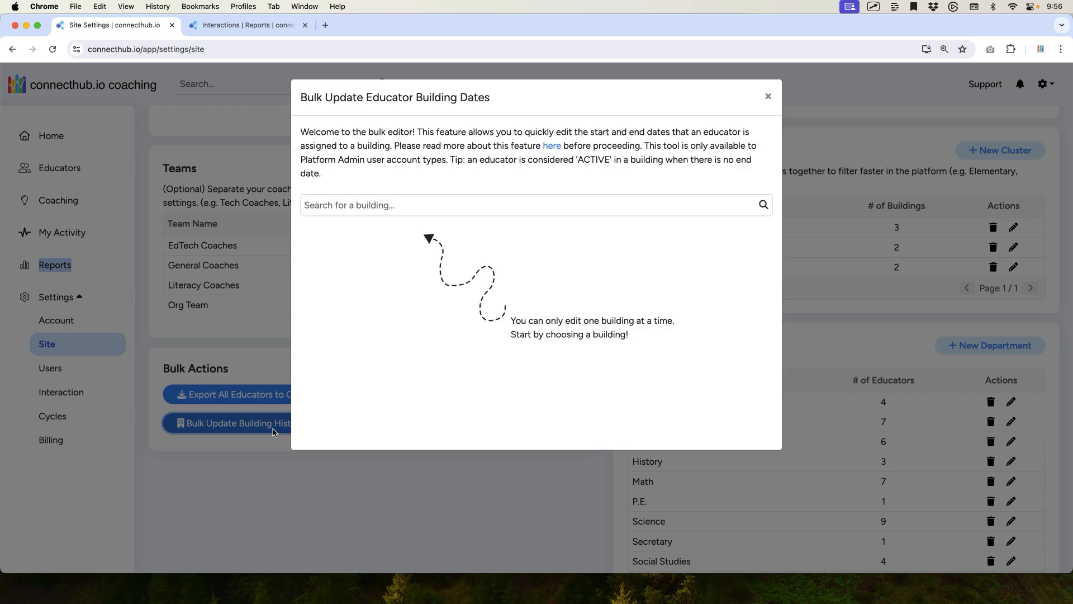
type("high")
key("Return")
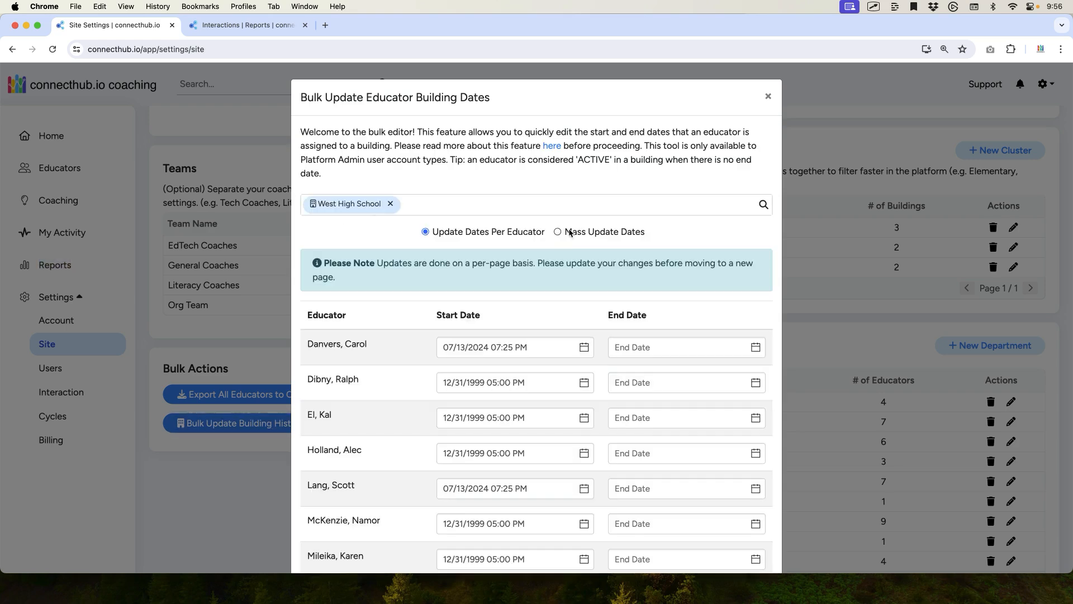
left_click(576, 234)
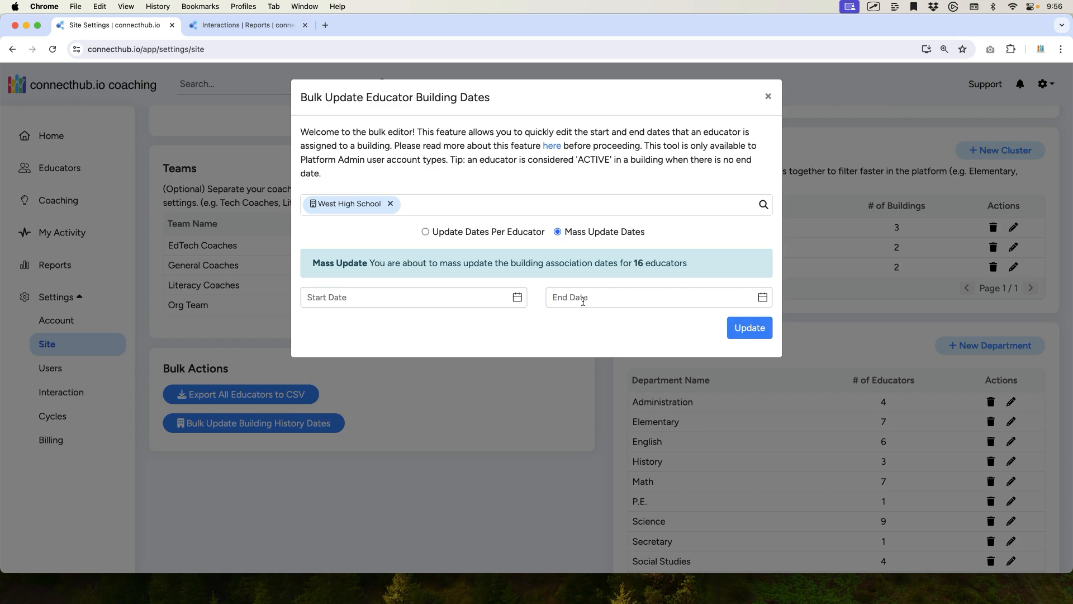
Step: Open the Literacy Coach's user account for editing and view its building and cluster access
scroll(1058, 373, "down", 4)
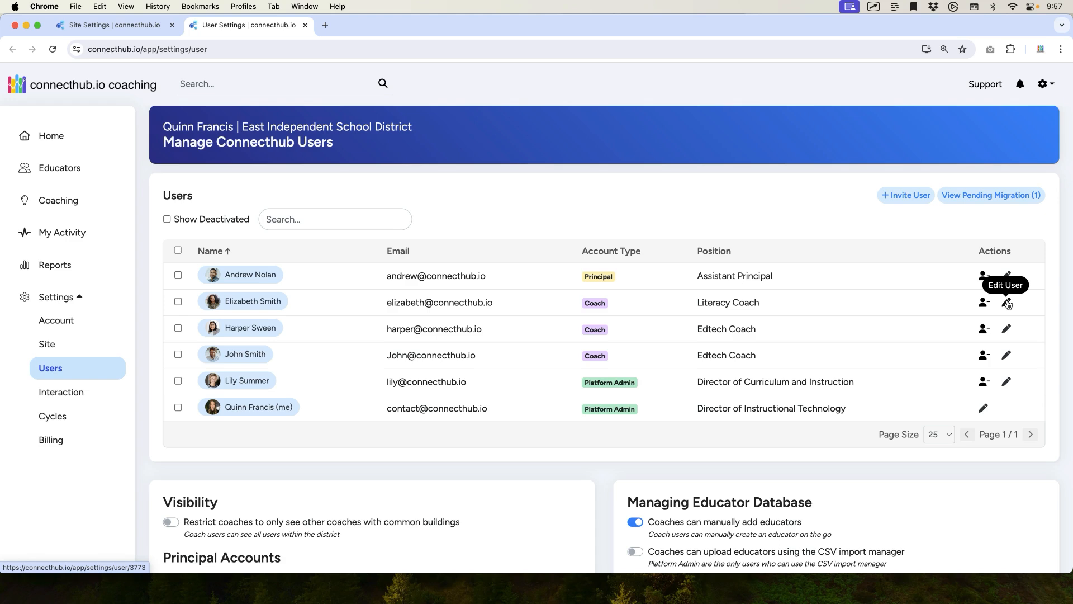
left_click(1008, 304)
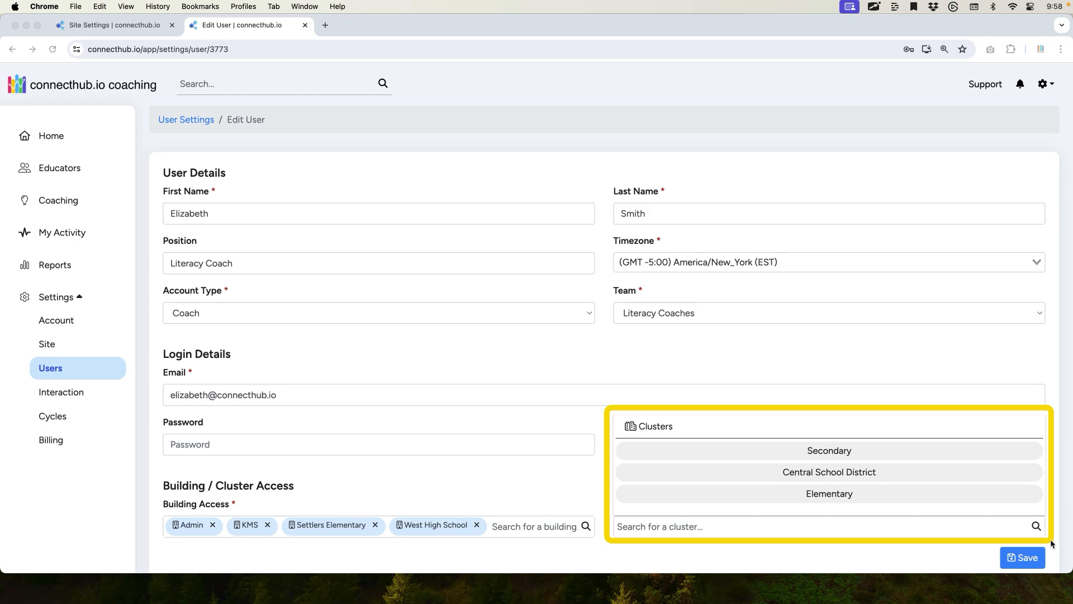
key("ctrl+shift+Tab")
scroll(1062, 550, "down", 2)
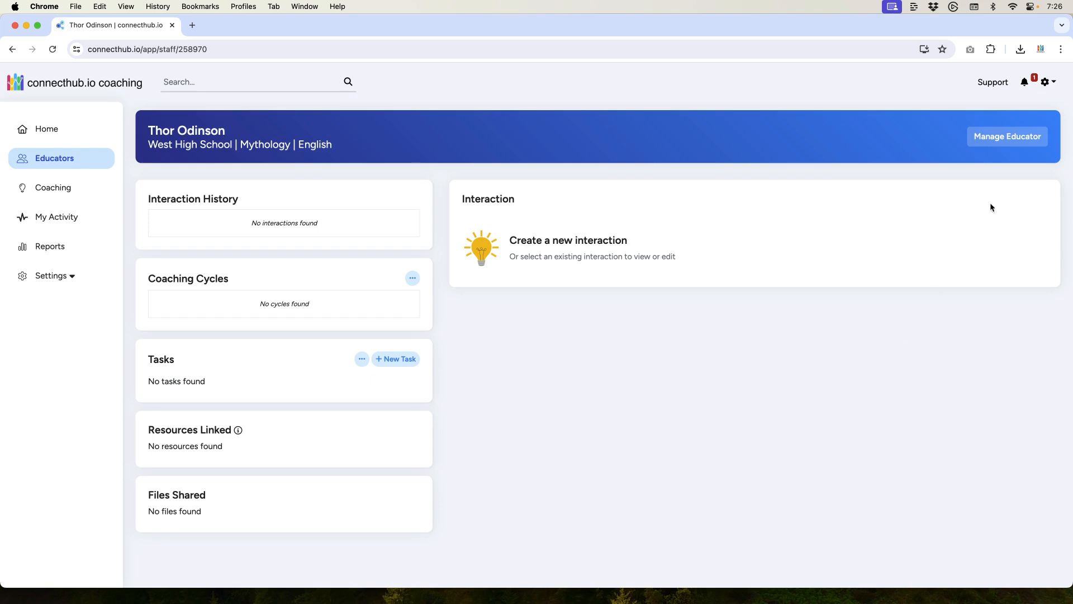
Step: View the building history of the West High School English educator and close it
left_click(1001, 143)
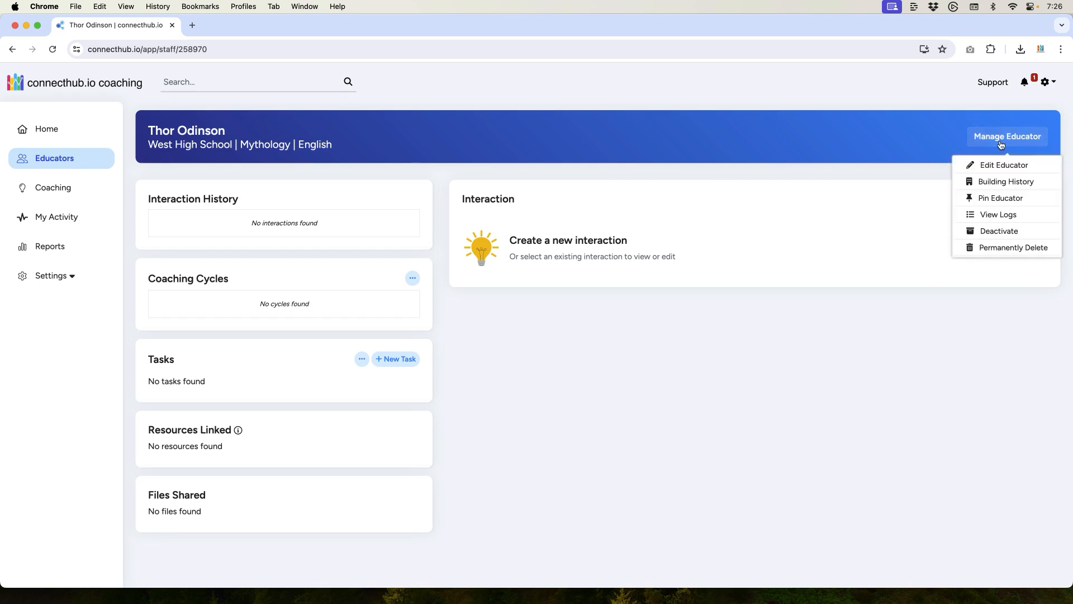
left_click(1001, 182)
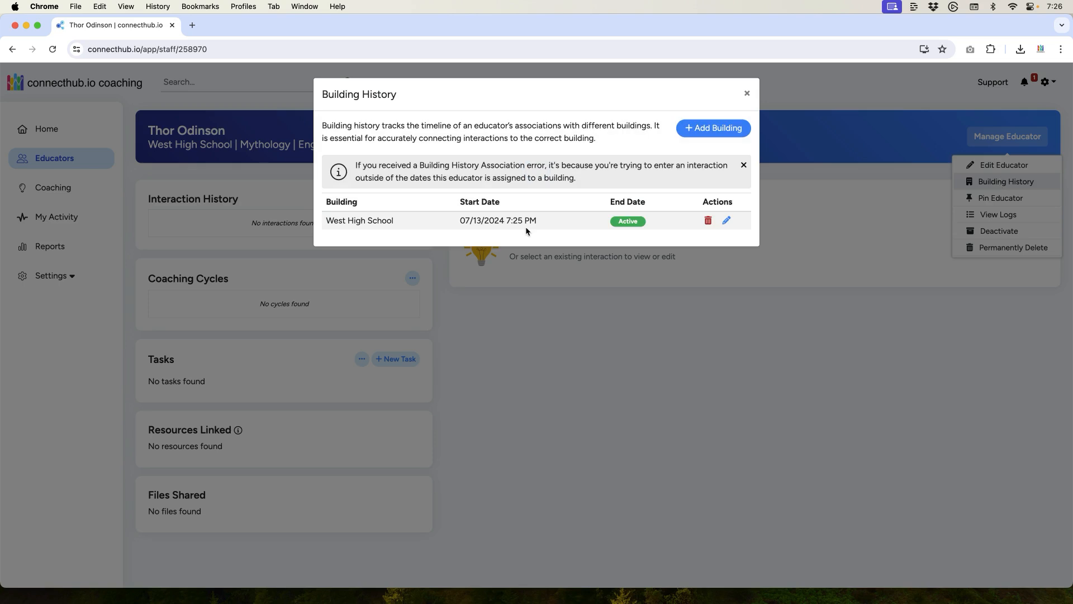
left_click(747, 93)
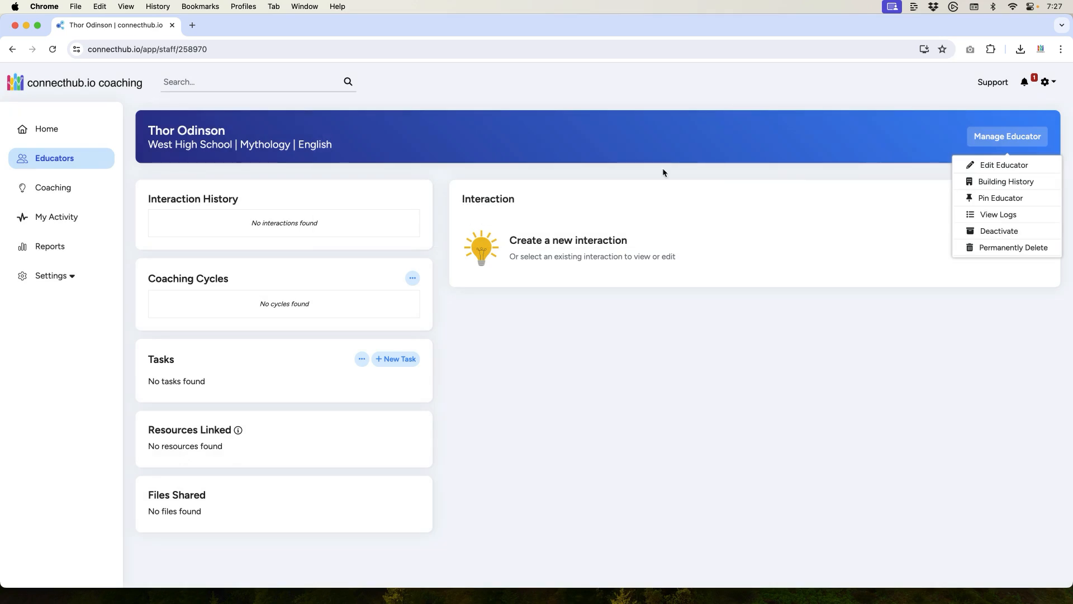
Step: Try to create a 25-minute Meeting interaction dated 07/08/2024 for the educator, with the notes "Example meeting notes"
left_click(603, 251)
left_click(601, 280)
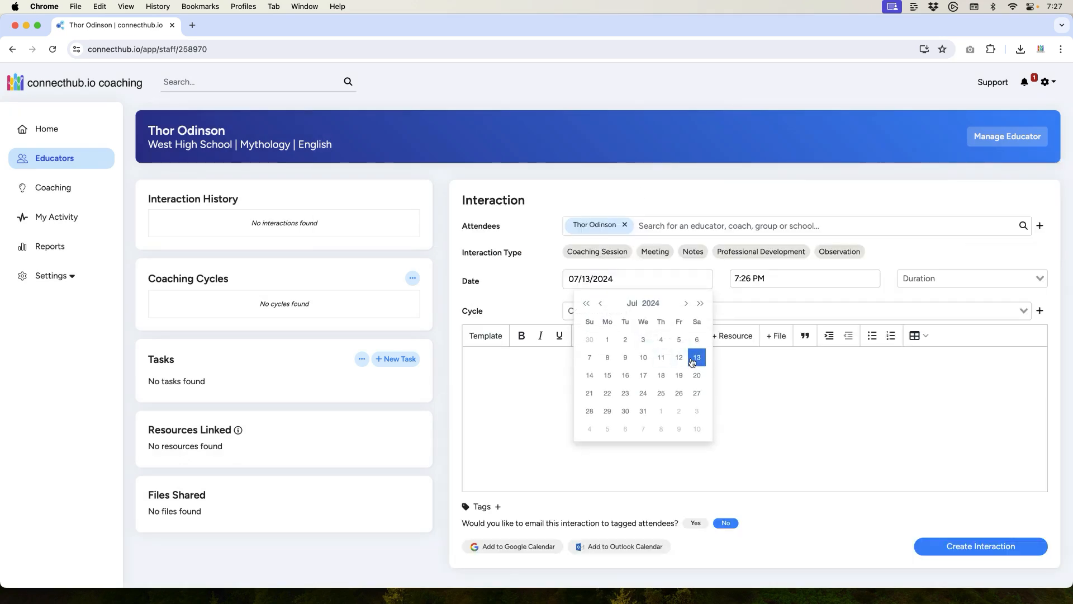
left_click(607, 357)
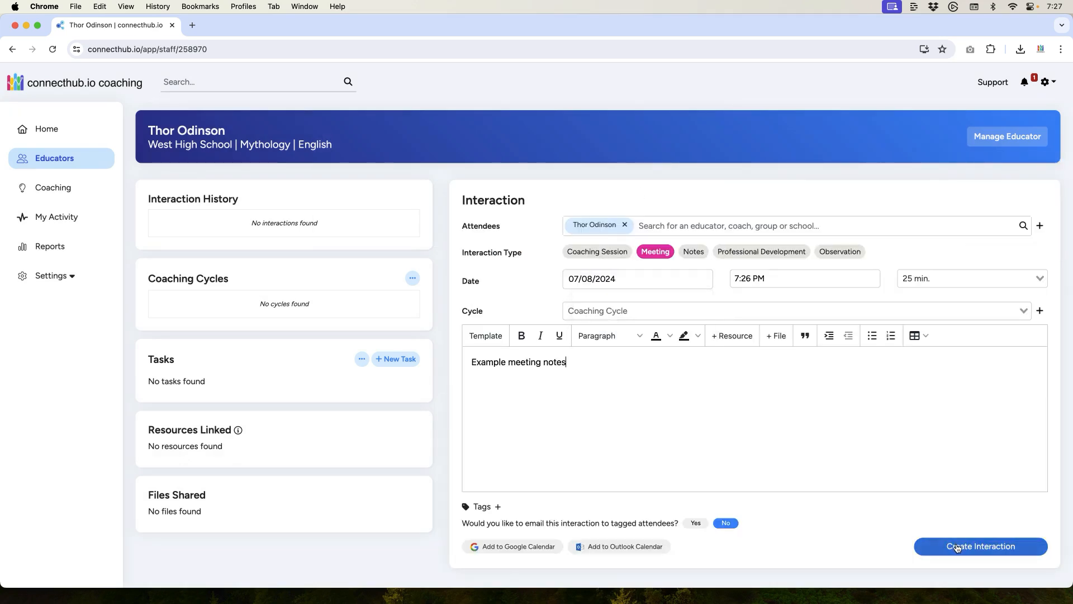
left_click(958, 546)
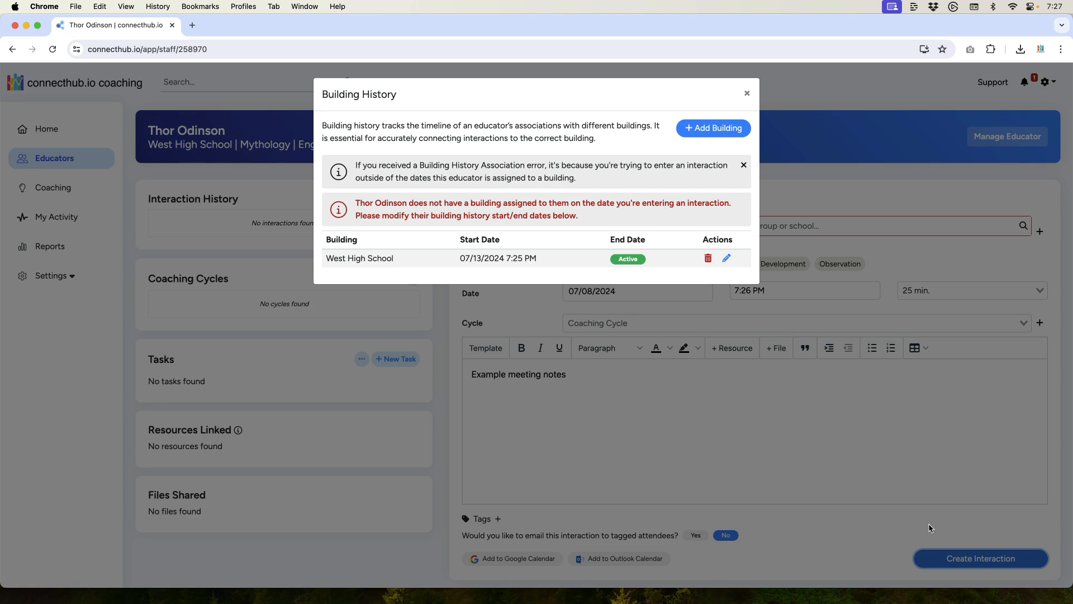
Step: Set the educator's West High School start date to 07/08/2024 in the building history and save it
left_click(727, 258)
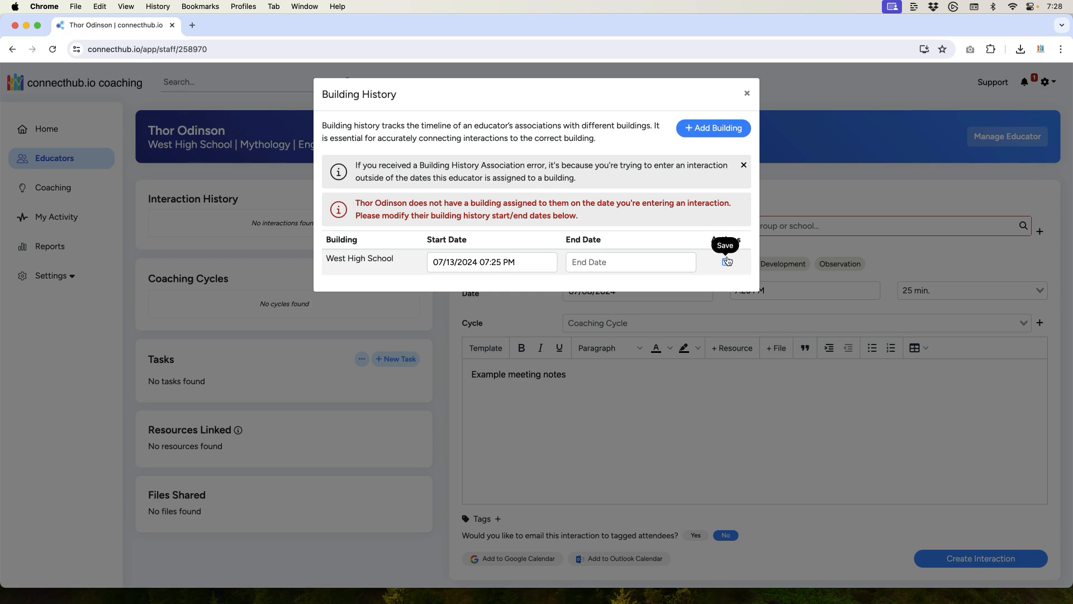
left_click(453, 262)
left_click(460, 340)
left_click(726, 260)
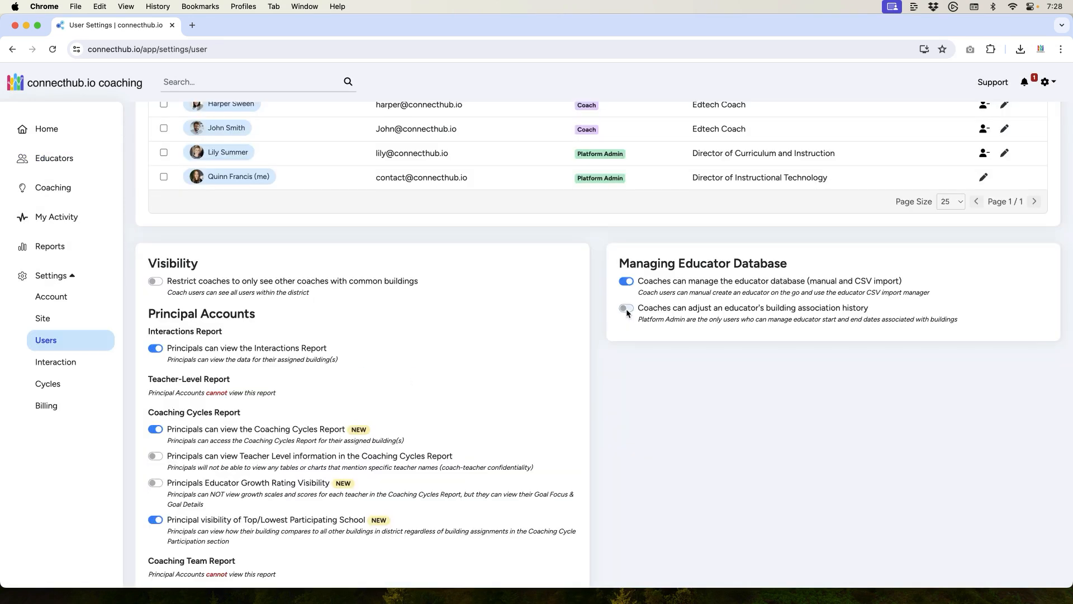
Step: Allow coaches to adjust an educator's building association history in the user settings
left_click(626, 309)
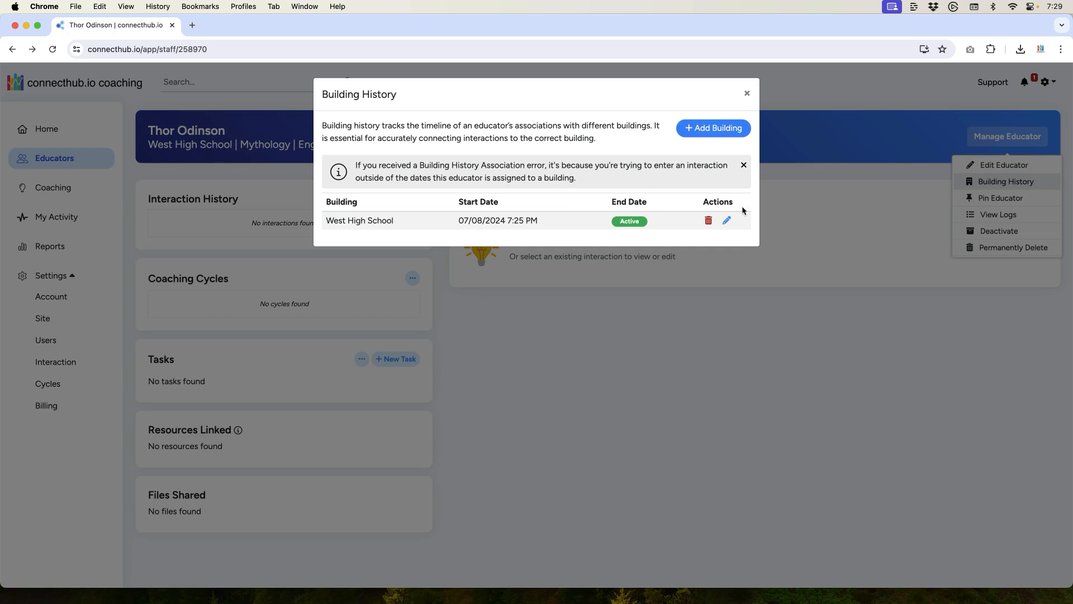
Step: Set the educator's West High School start date to 08/01/2024 and save the building history entry
left_click(726, 220)
left_click(437, 224)
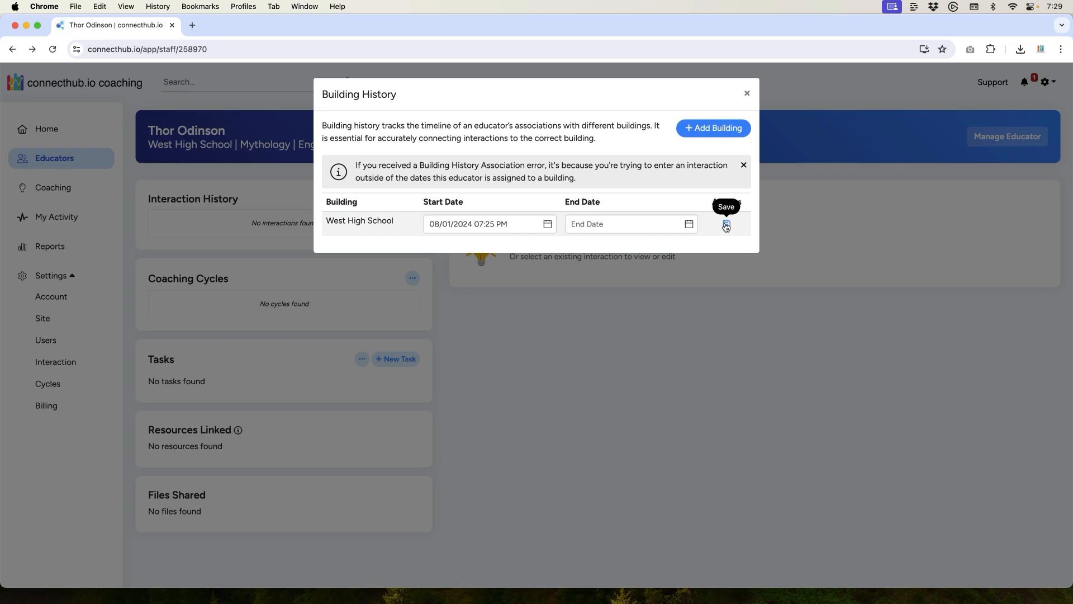
left_click(726, 224)
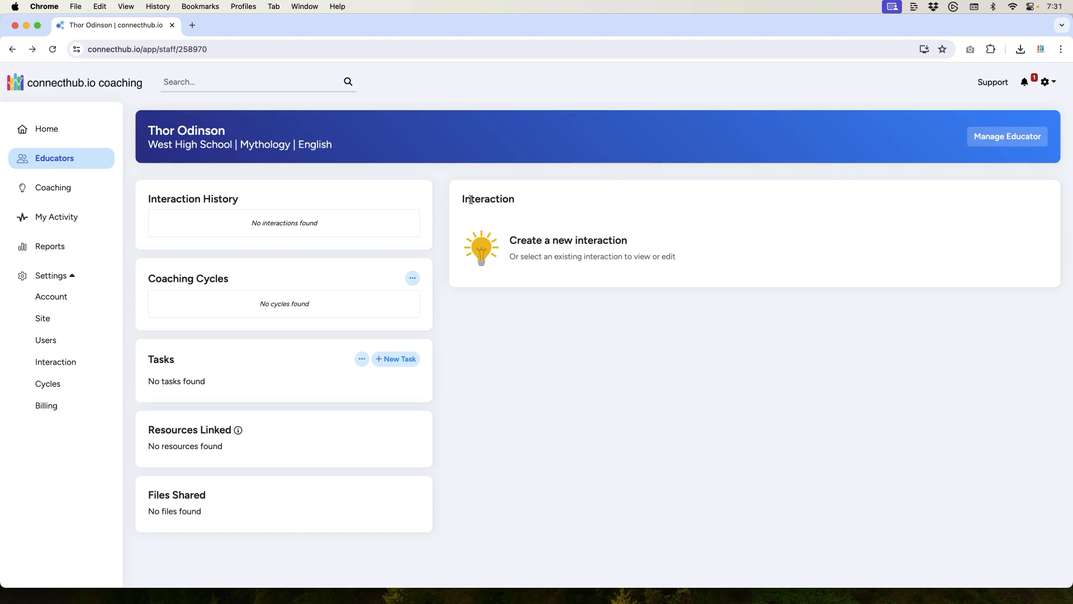
Step: Open the bulk building history date editor from the site settings and choose West High School
left_click(92, 323)
scroll(156, 305, "down", 5)
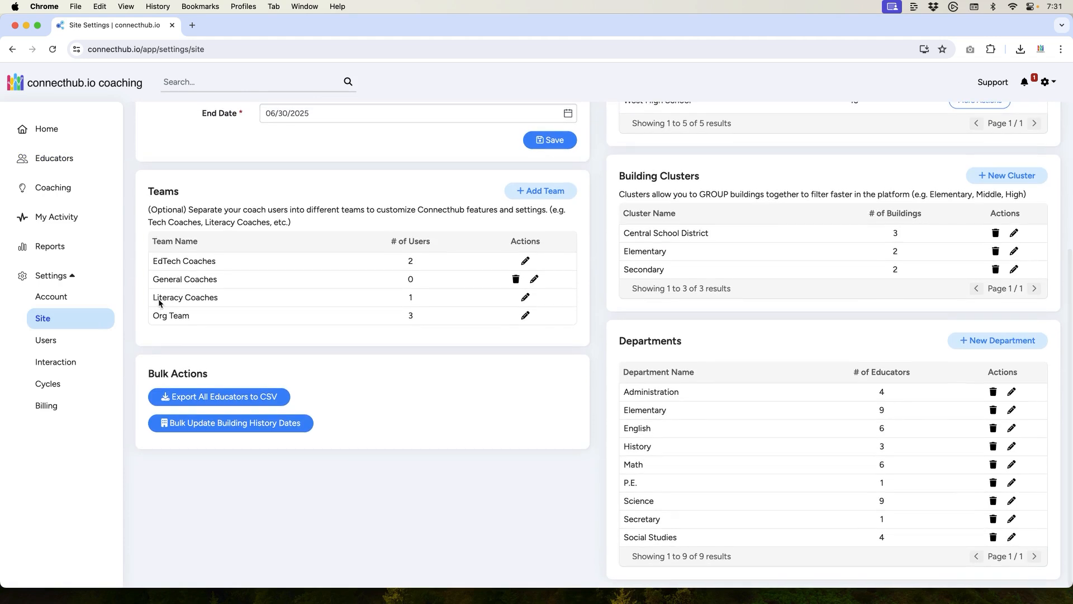
left_click(187, 425)
left_click(476, 261)
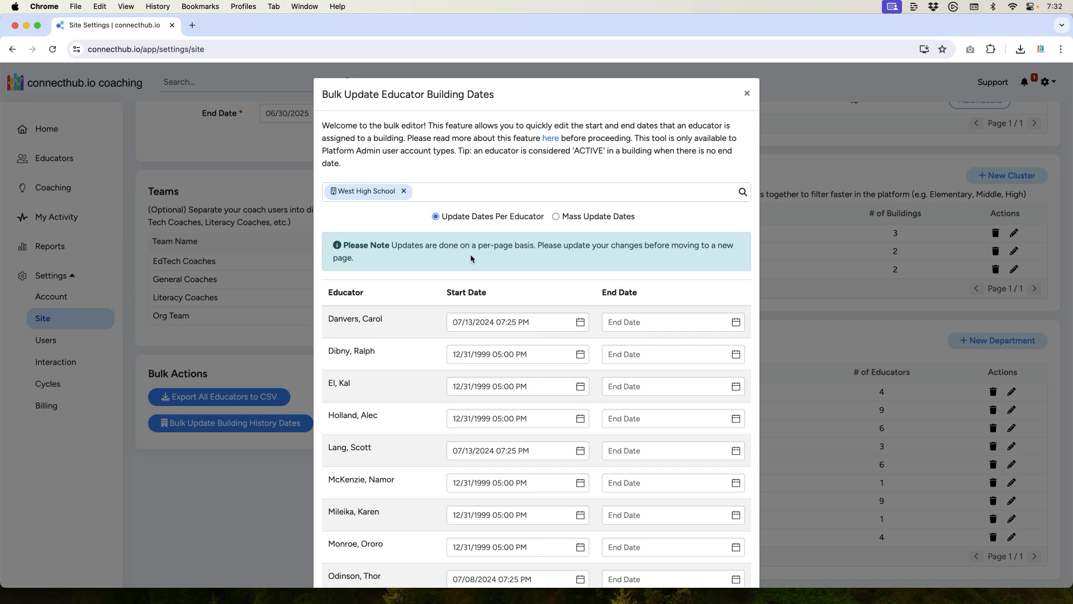
Step: Look over the per-educator building dates for West High School and switch to Mass Update Dates
scroll(595, 135, "down", 5)
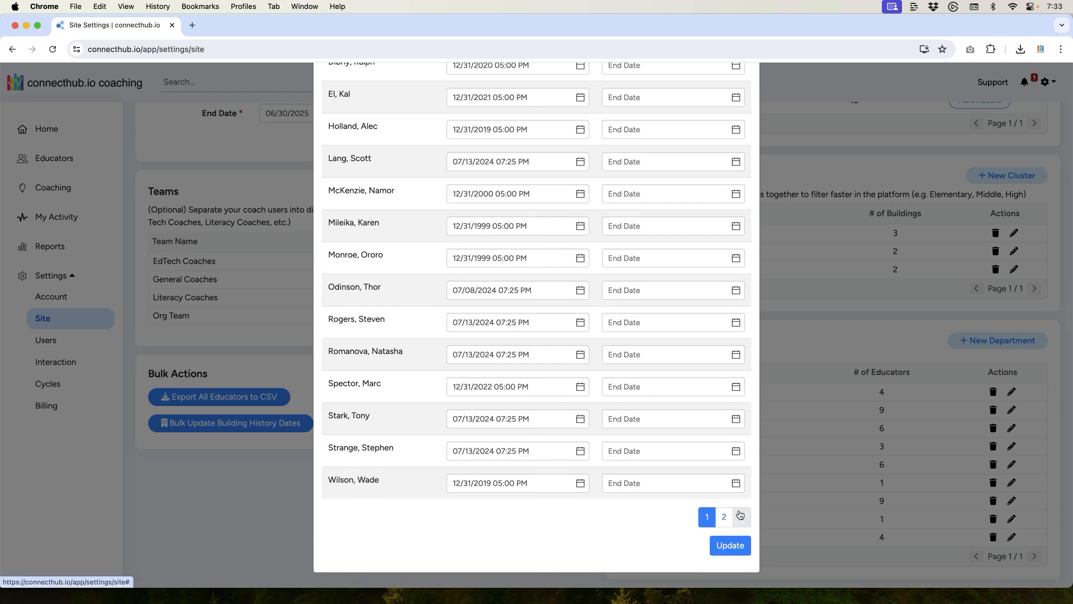
scroll(599, 375, "up", 10)
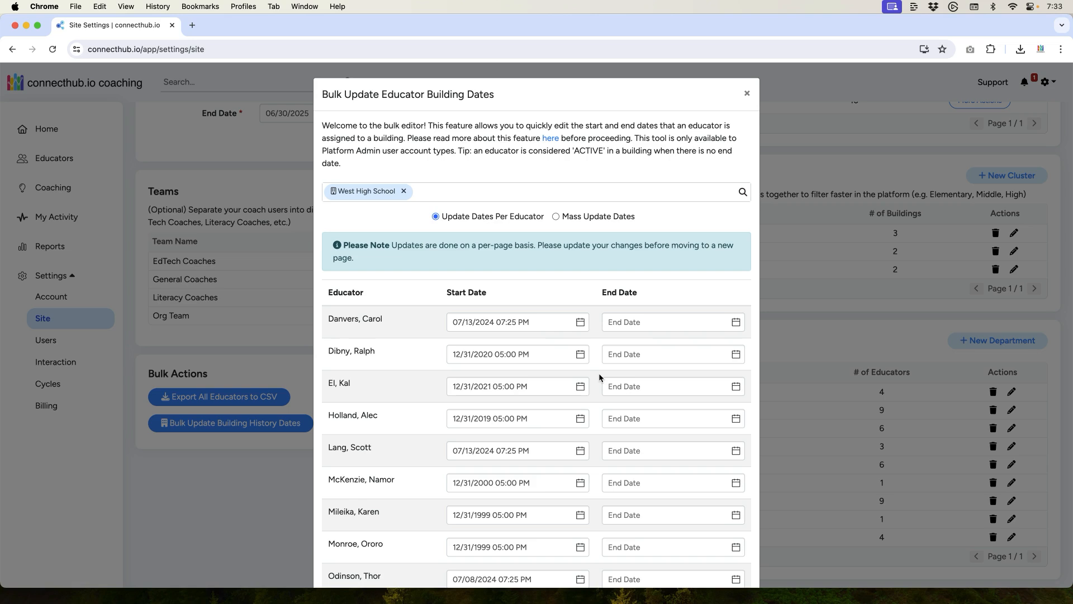
left_click(580, 220)
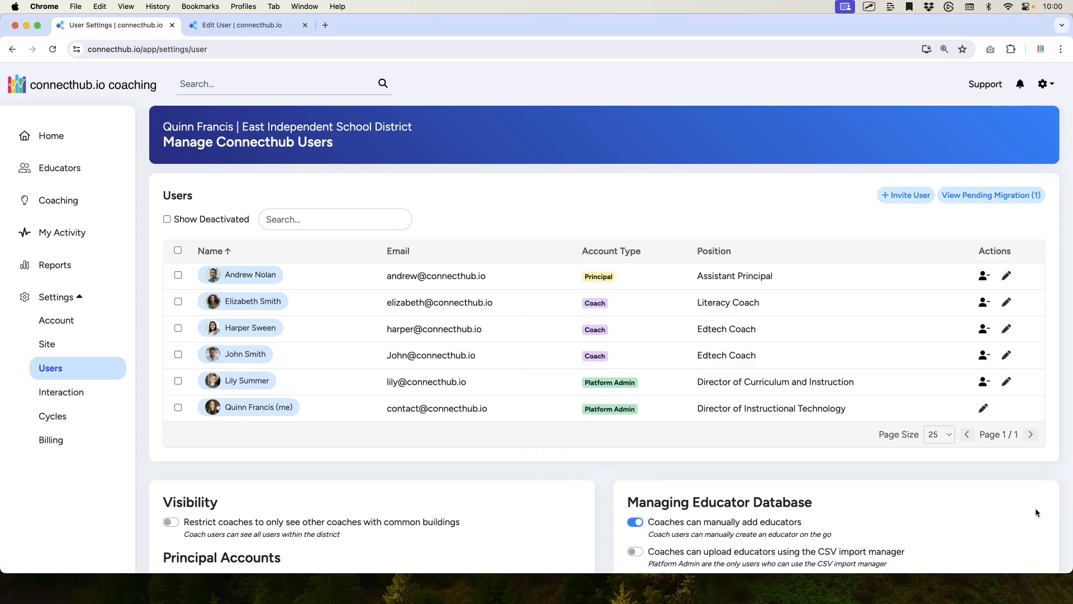
Step: Check the educator database permissions for coaches and open the page for adding educators manually or by CSV import
scroll(1036, 512, "down", 5)
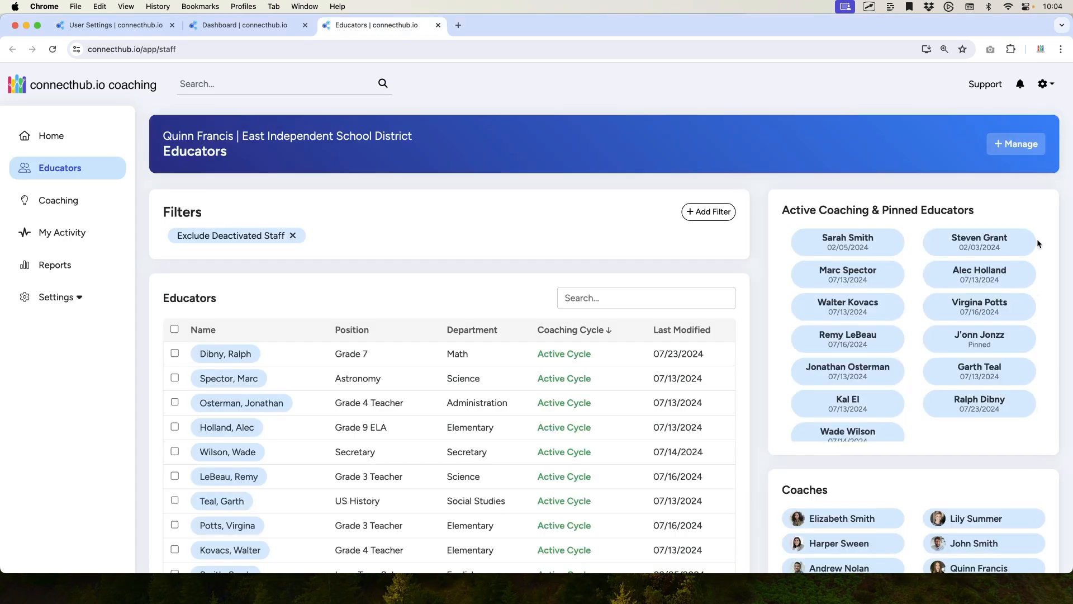
left_click(1015, 145)
left_click_drag(294, 155, 913, 510)
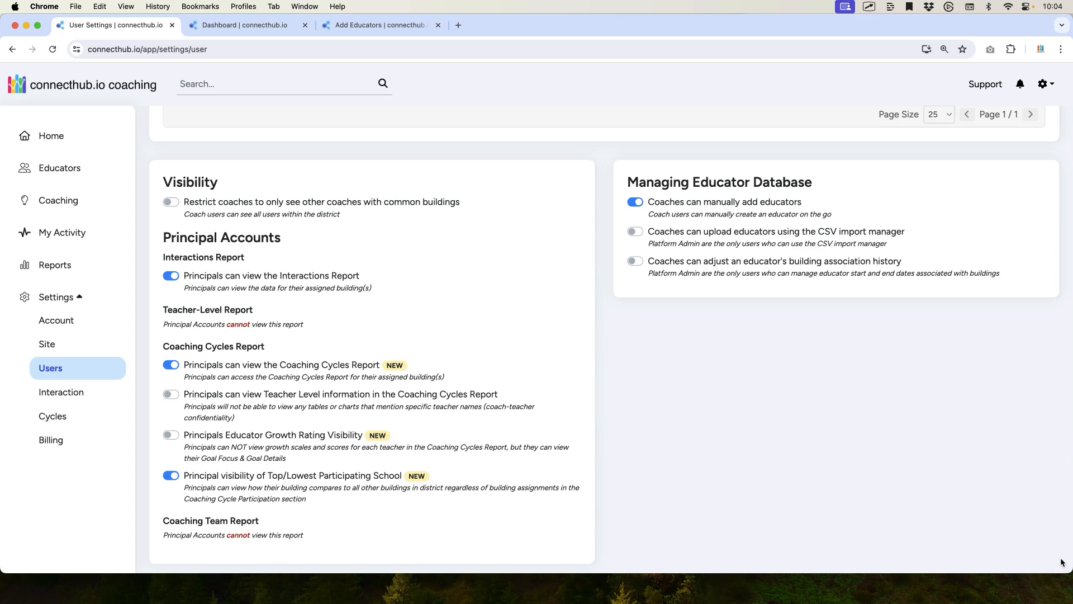
key("ctrl+shift+Tab")
scroll(1064, 554, "down", 3)
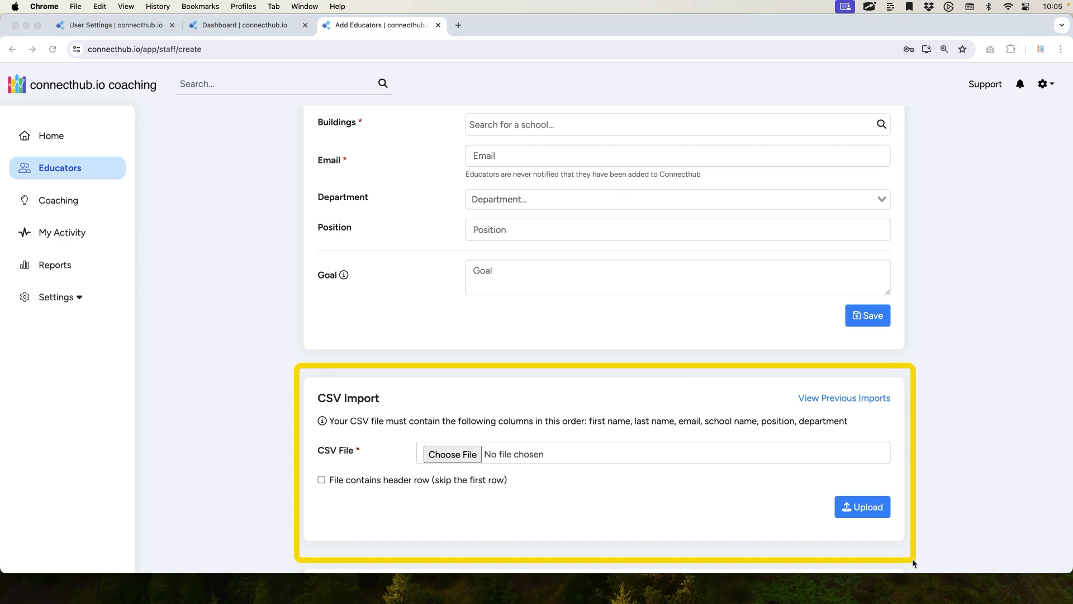
key("ctrl+Tab")
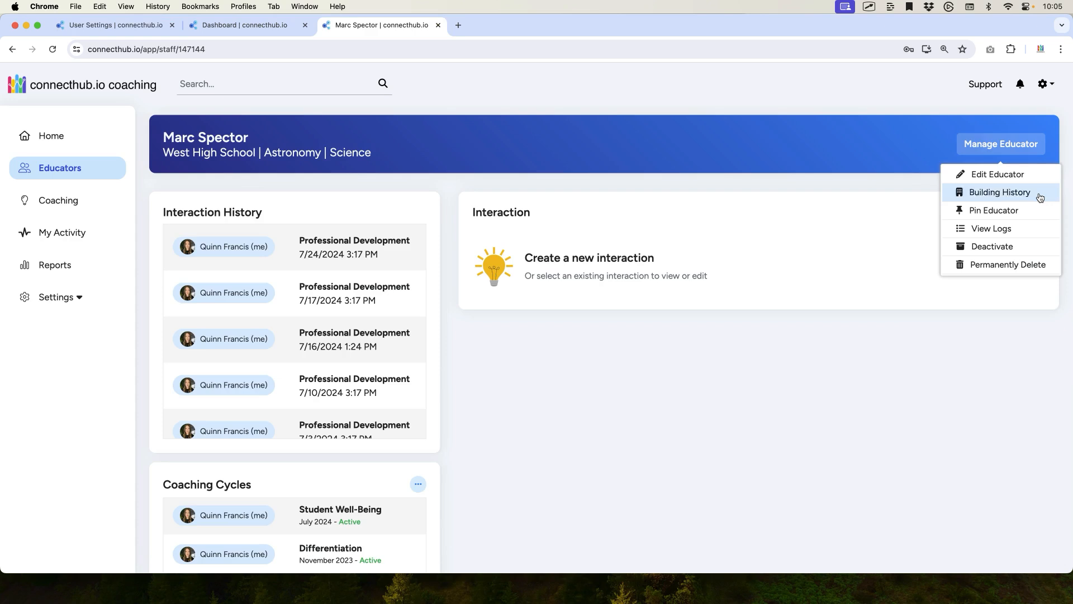
Step: Open the building history of the West High School astronomy educator
left_click(1041, 198)
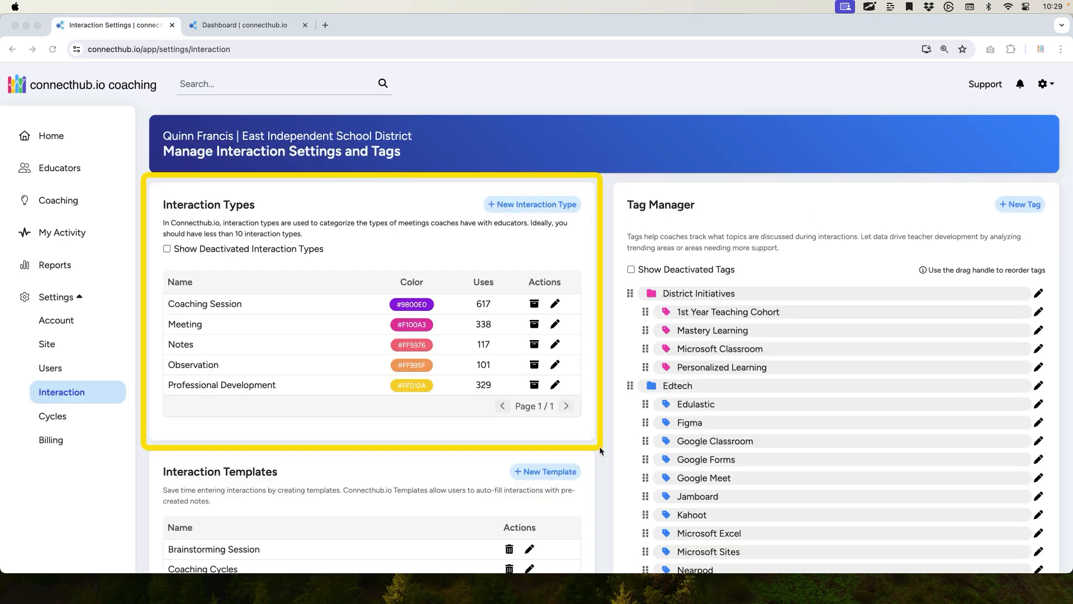
Step: Try the green color #00E04F for the Coaching Session interaction type, showing the custom color as a HEX value
key("Escape")
left_click(556, 303)
left_click(557, 305)
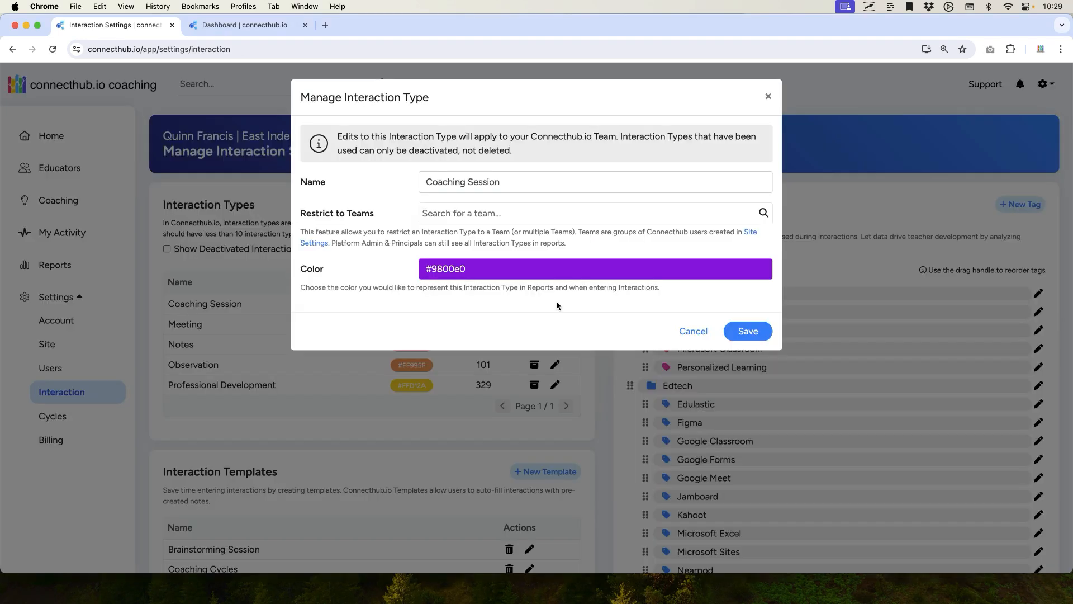
left_click(466, 269)
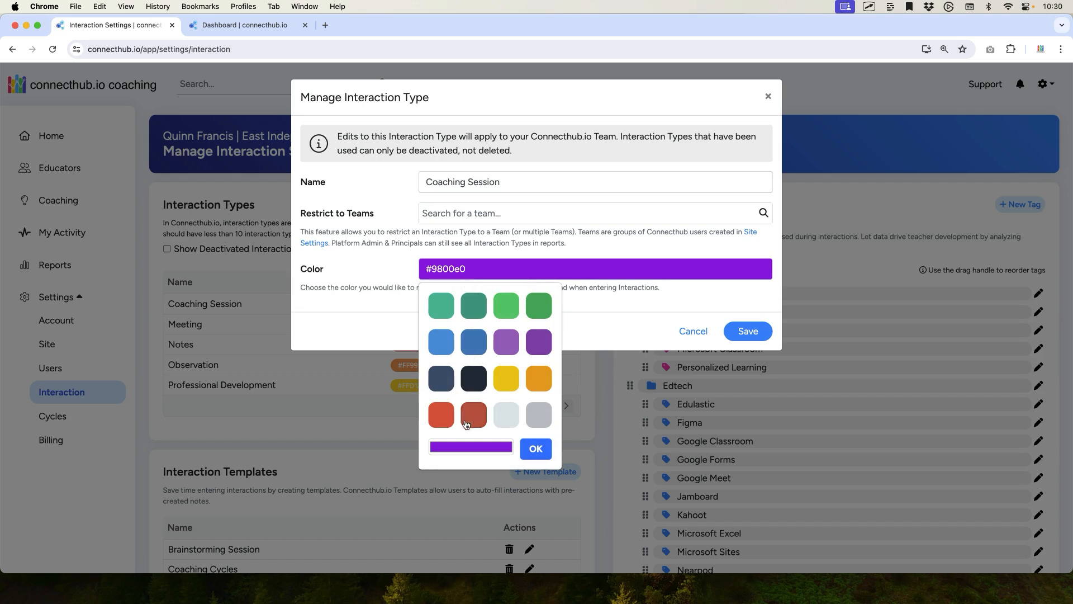
left_click(480, 450)
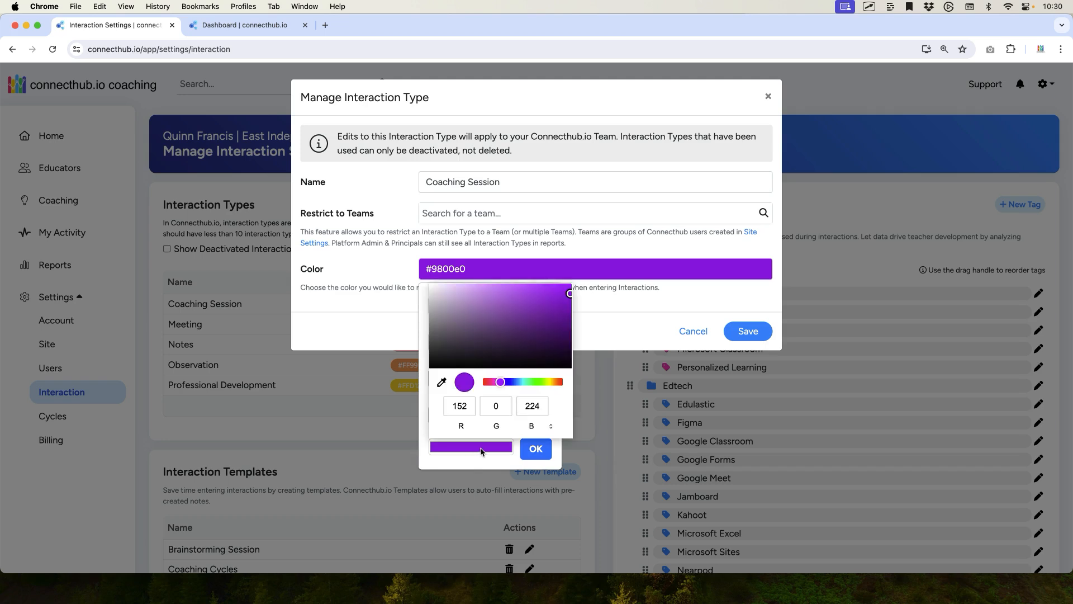
left_click_drag(501, 382, 532, 382)
left_click(552, 426)
left_click(552, 426)
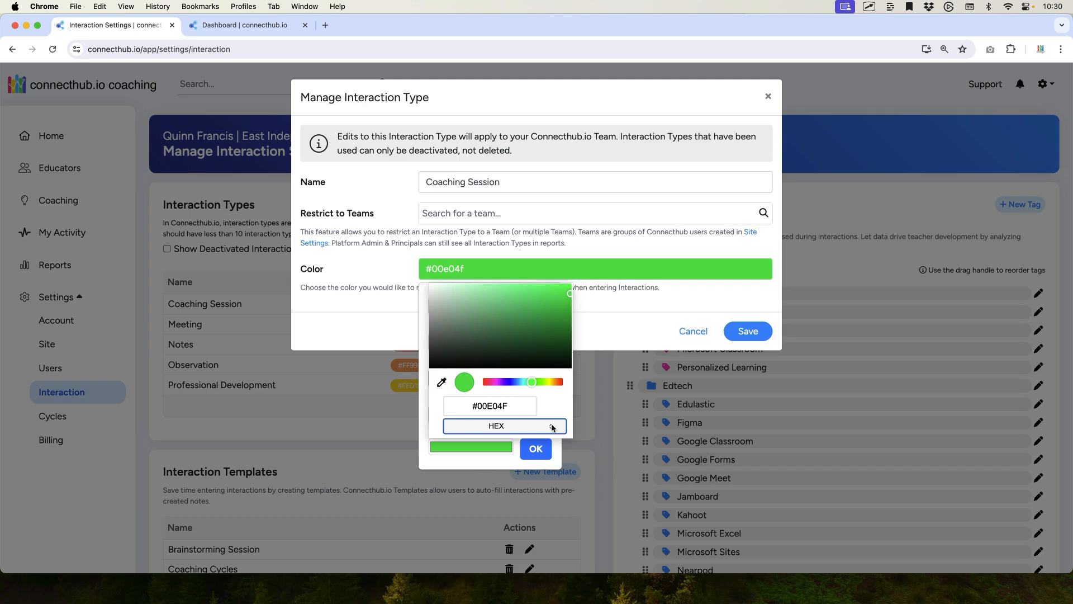
left_click(775, 256)
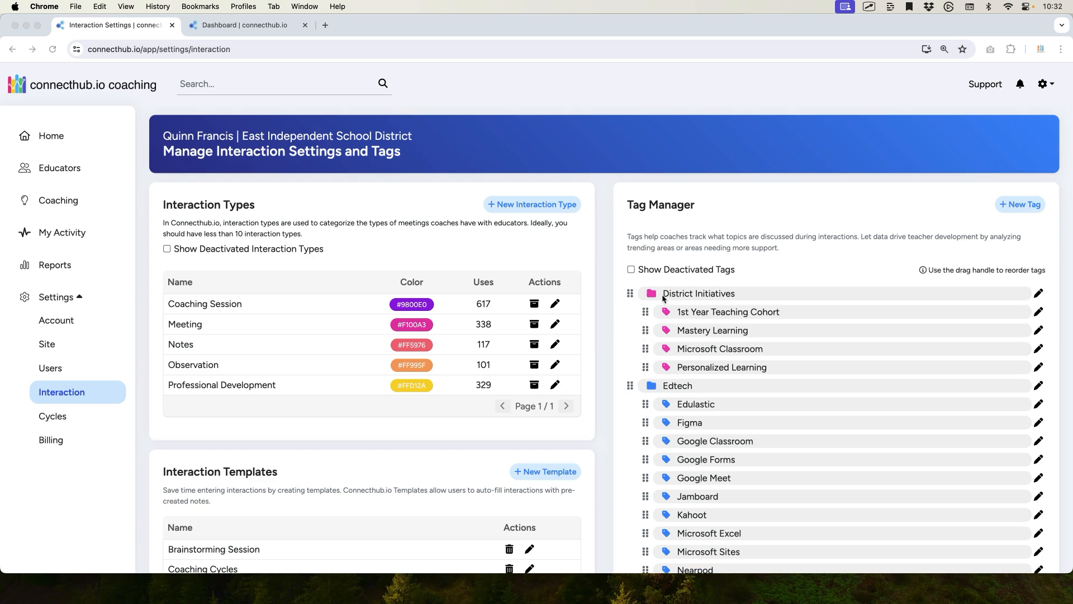
Step: Add a new tag named Padlet under the Edtech category and save it
scroll(662, 300, "down", 3)
scroll(660, 297, "down", 10)
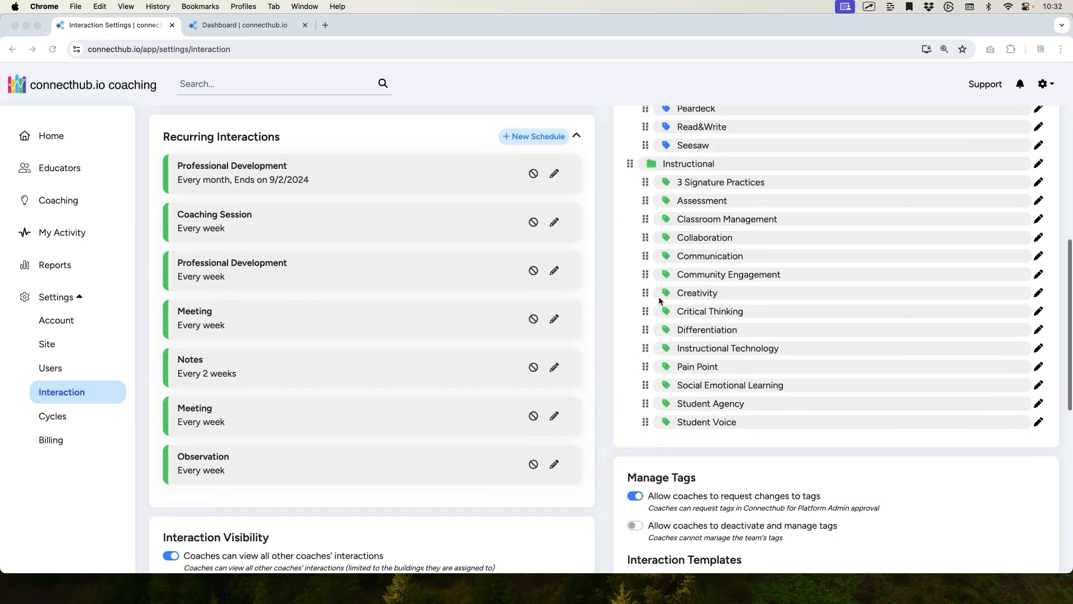
scroll(619, 308, "up", 13)
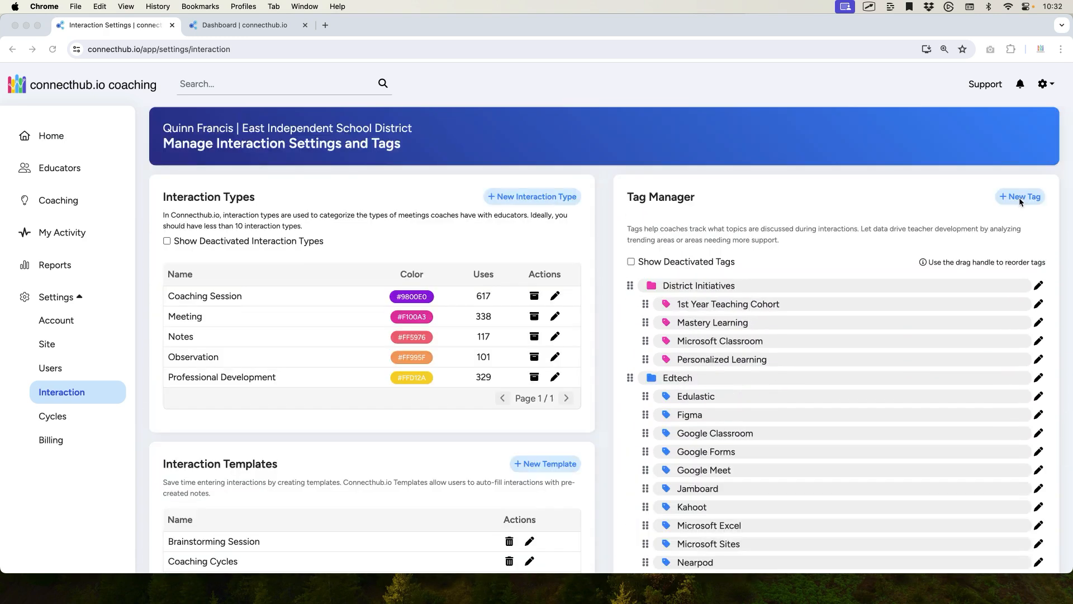
left_click(1017, 198)
type("Padlet")
left_click(742, 206)
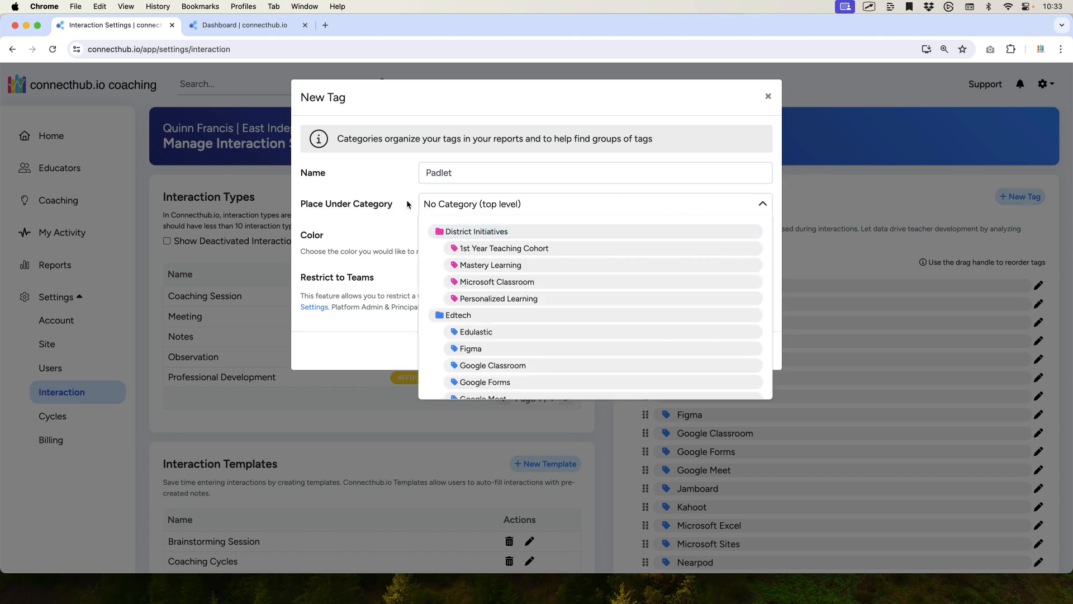
left_click(763, 206)
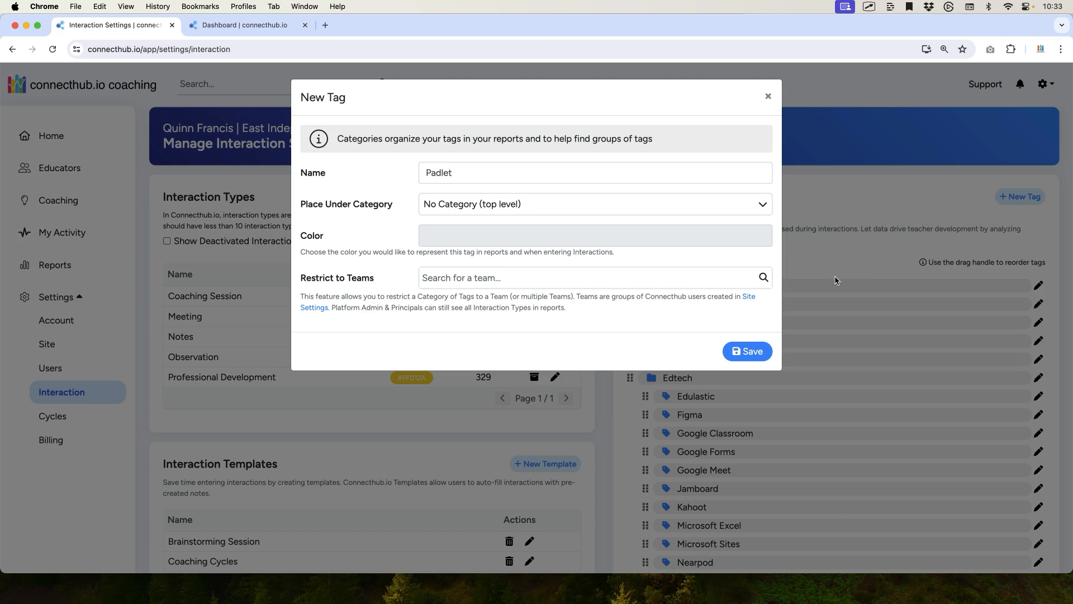
left_click(553, 204)
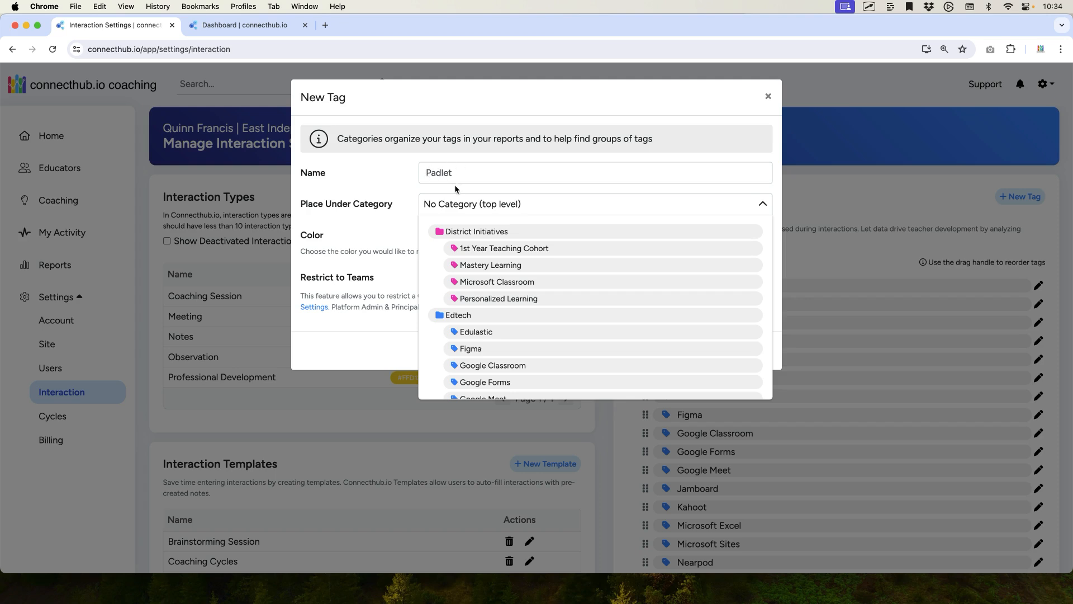
left_click(468, 316)
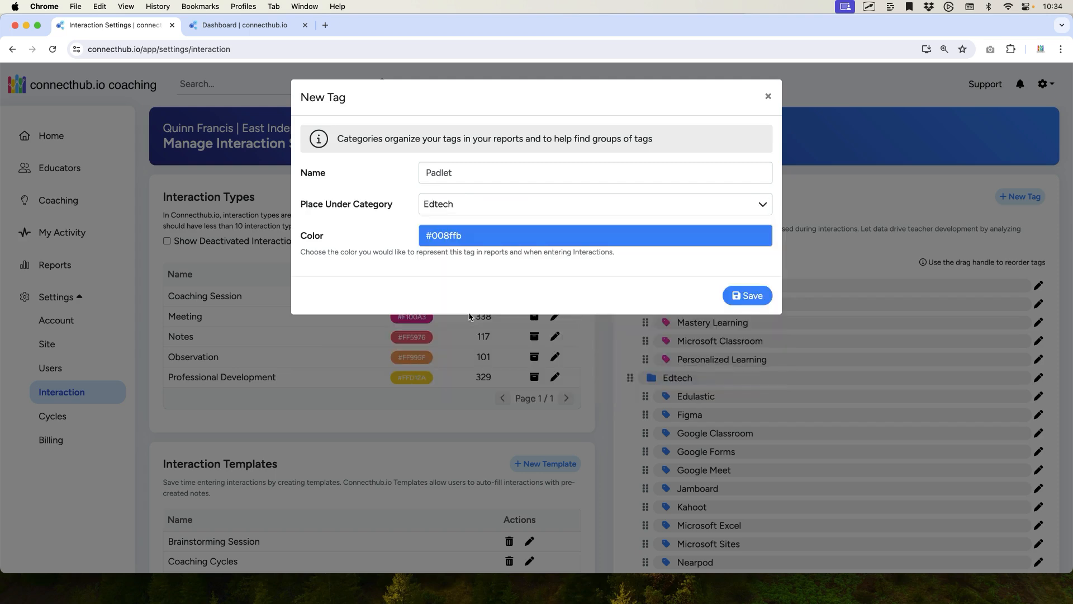
left_click(754, 297)
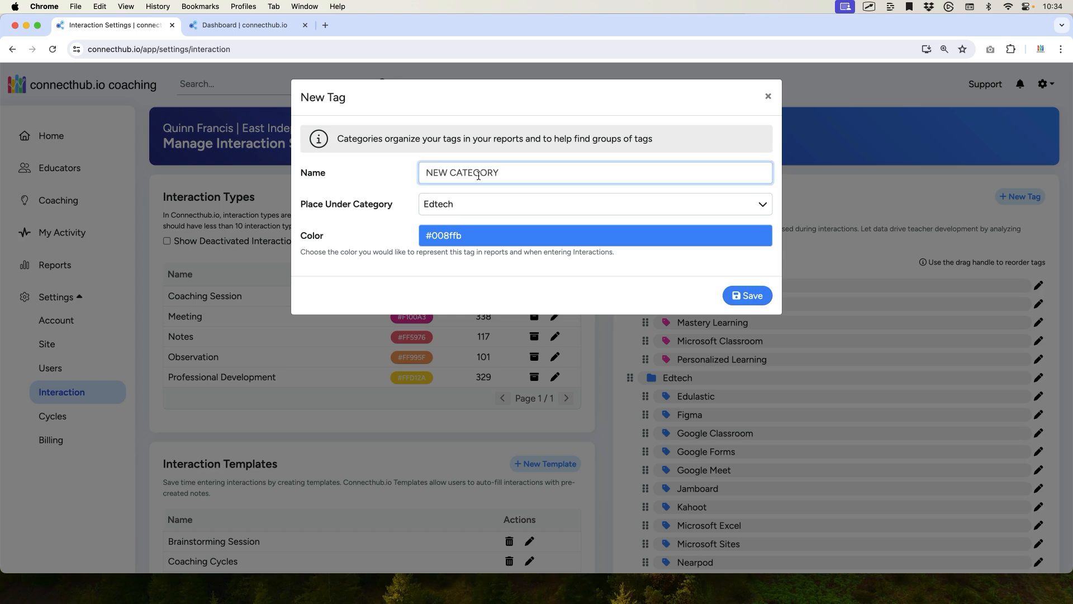
Step: Try setting up a new top-level tag category named NEW CATEGORY, choosing No Category as its parent
left_click(471, 204)
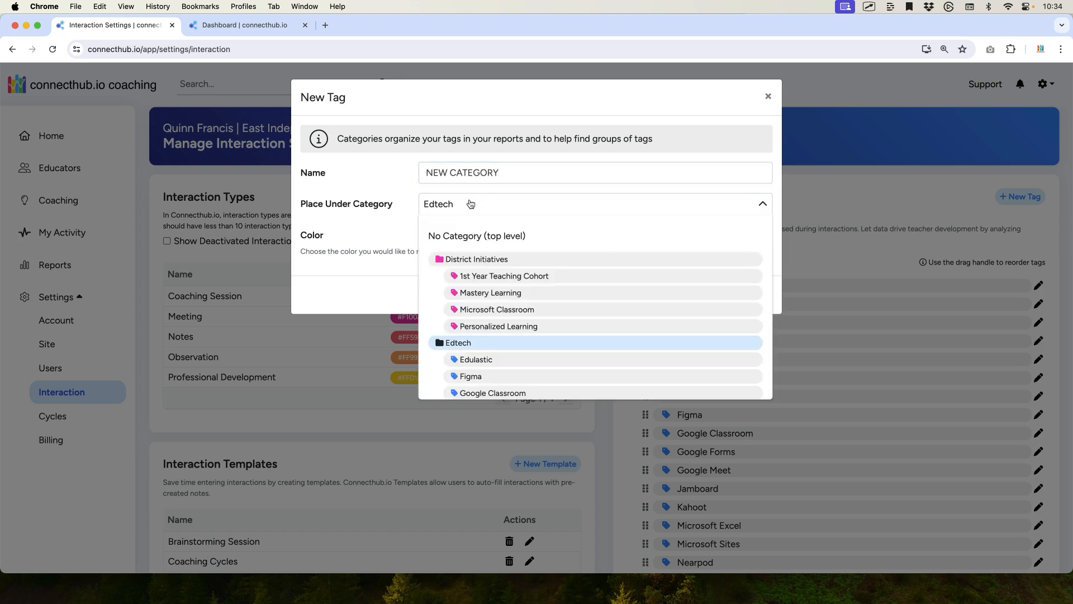
left_click(490, 237)
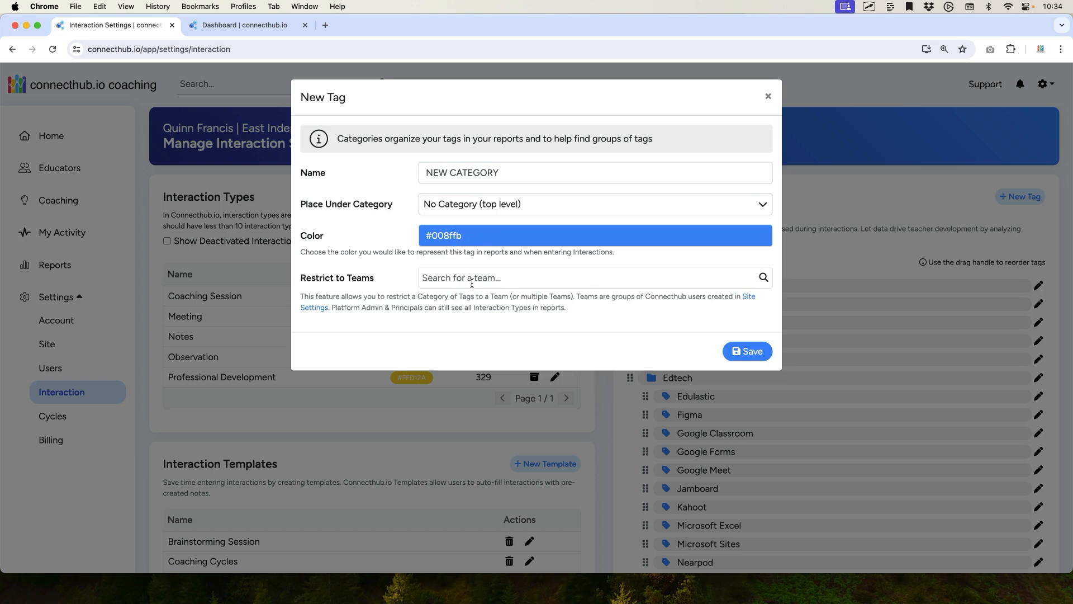
left_click(1040, 379)
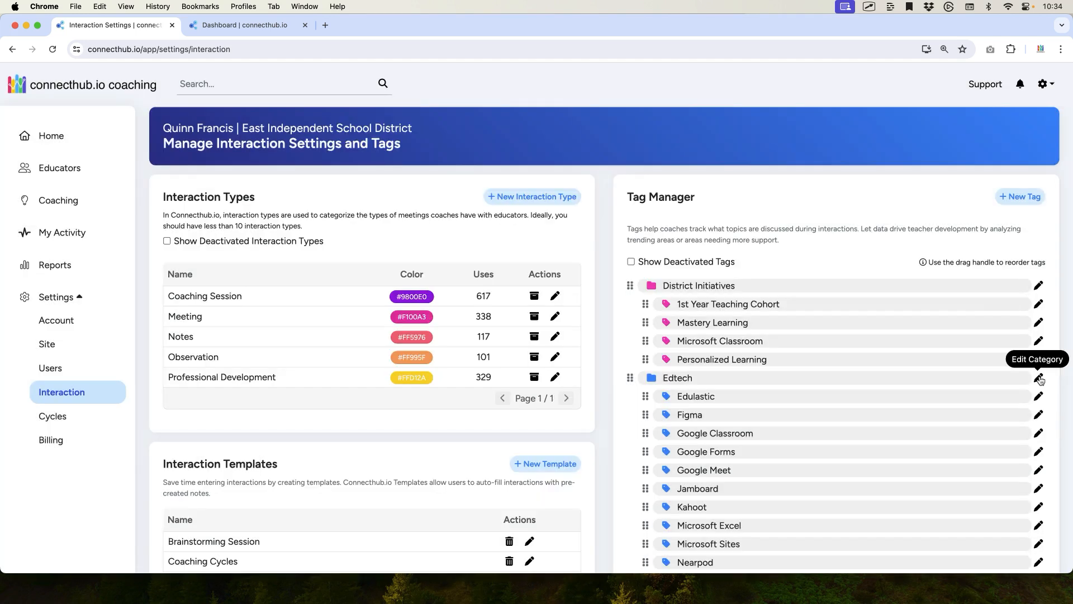
Step: Open the Edtech tag category for editing and try restricting it to the EdTech Coaches team
left_click(1040, 380)
left_click(562, 277)
type("edtec")
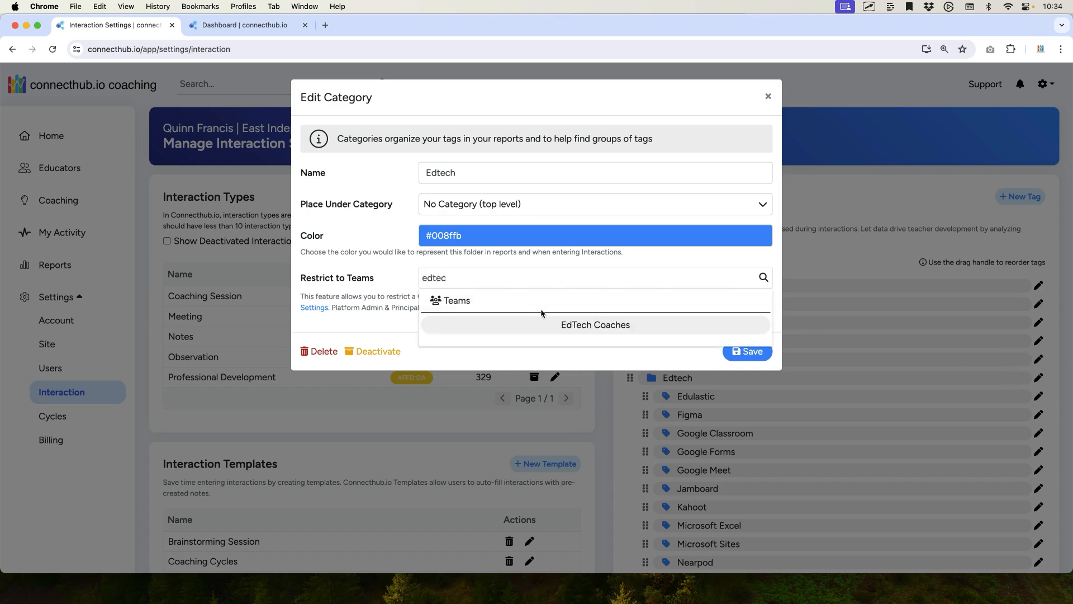
left_click(549, 328)
left_click(506, 277)
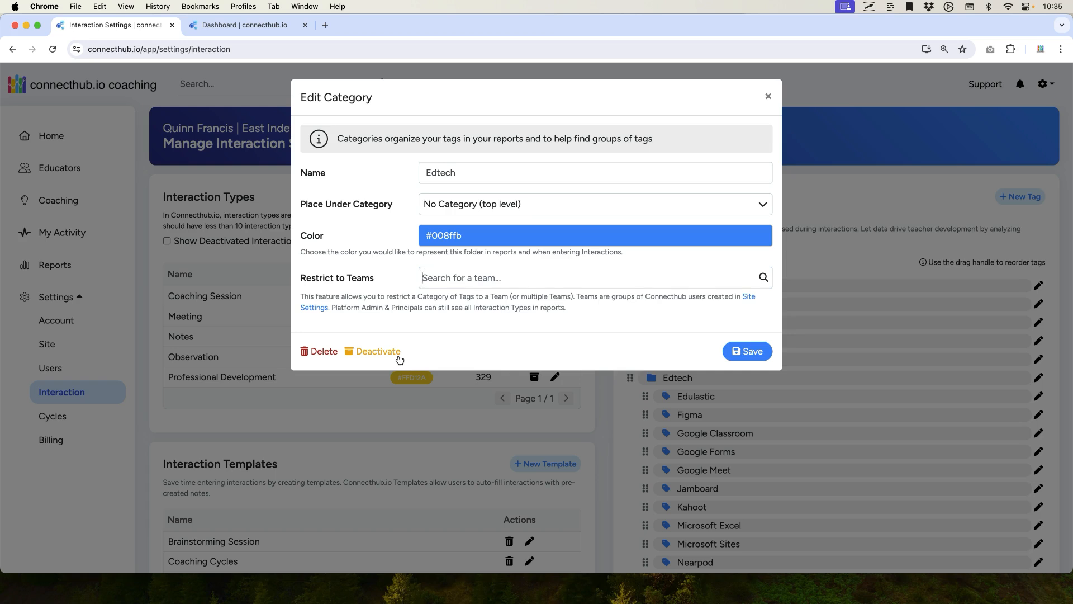
Step: Try moving the 1st Year Teaching Cohort tag into the Edtech category and open its parent category setting
scroll(720, 261, "down", 1)
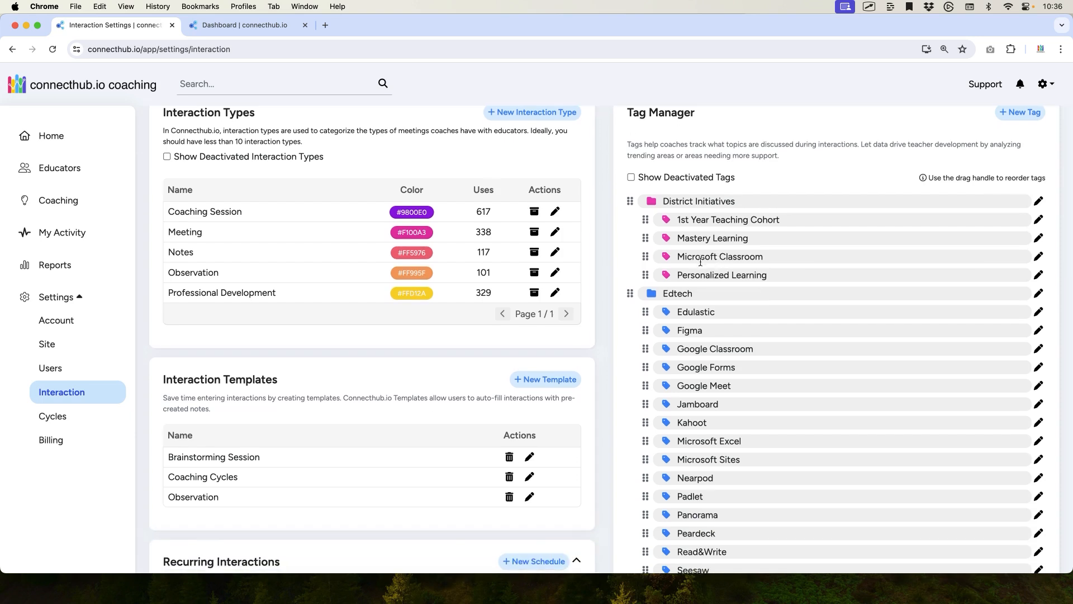
scroll(664, 255, "down", 1)
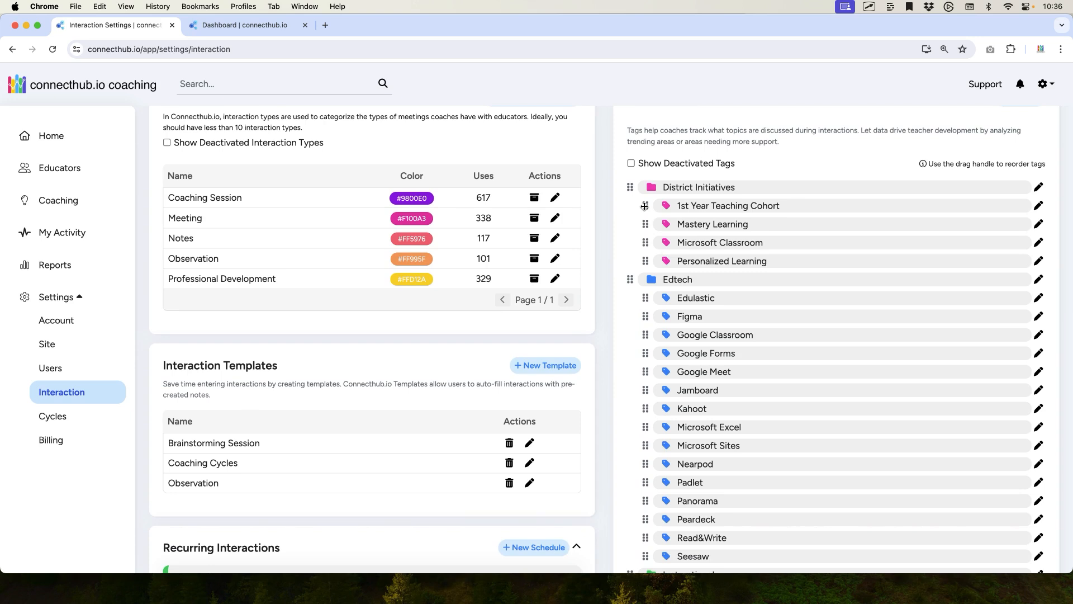
left_click_drag(645, 205, 652, 302)
left_click(1039, 206)
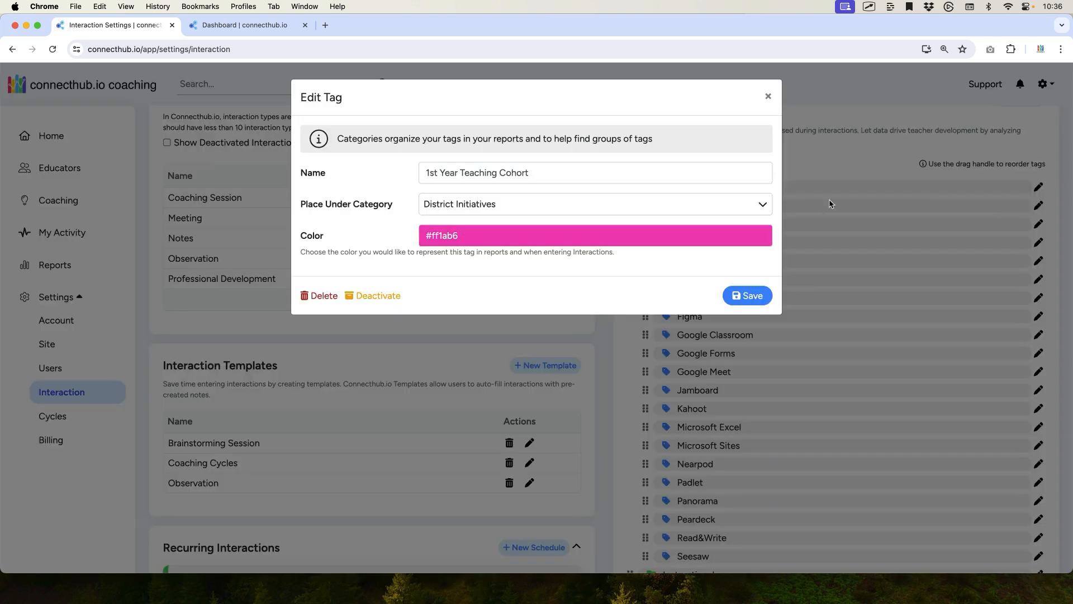
left_click(465, 205)
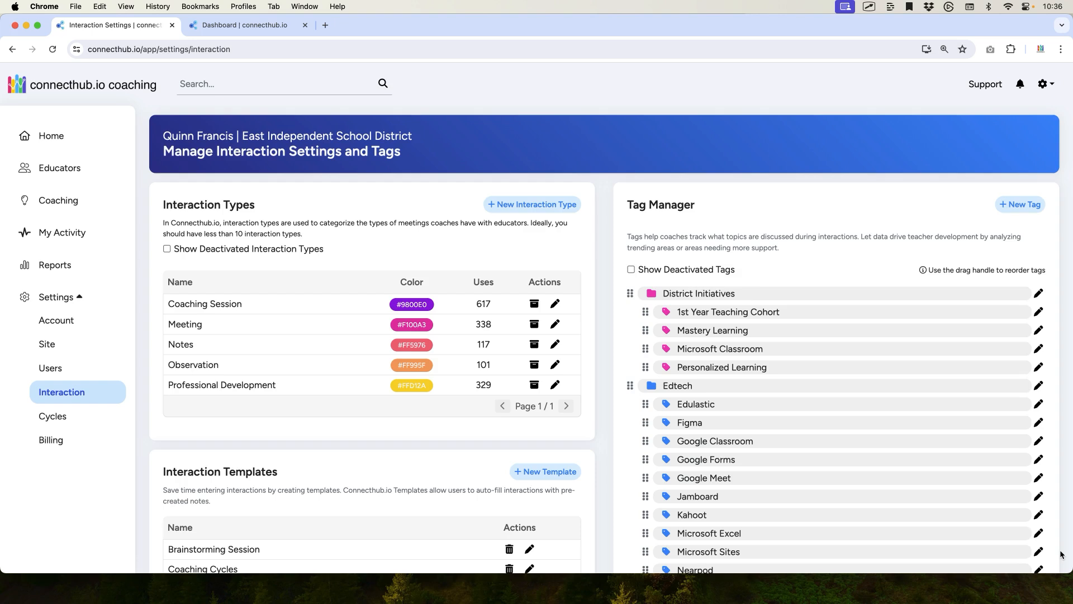
Step: Review the Manage Tags and Interaction Templates permissions for coaches below the tag list
scroll(1062, 555, "down", 10)
scroll(1062, 555, "down", 4)
left_click_drag(608, 163, 937, 257)
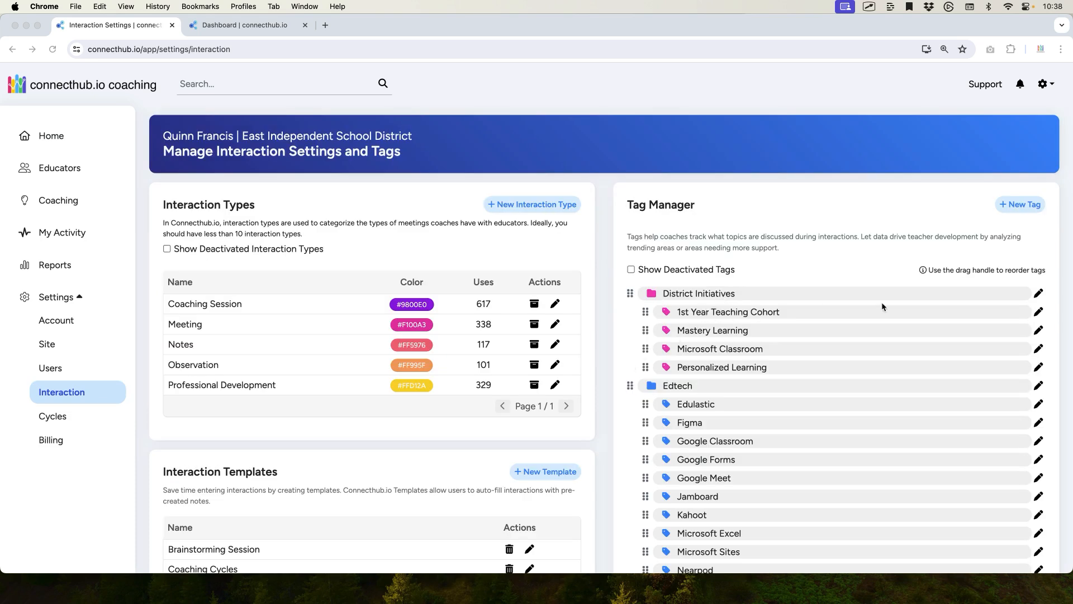
Step: Rename the 1st Year Teaching Cohort tag to 2nd Year Teaching Cohort
left_click(1039, 311)
left_click_drag(439, 173, 420, 173)
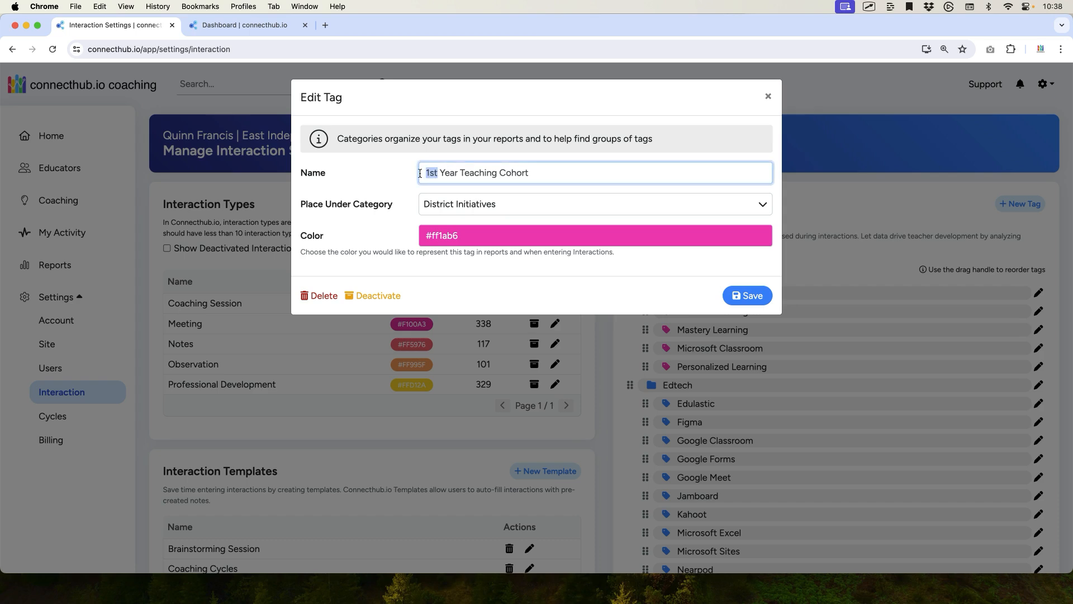
type("2nd")
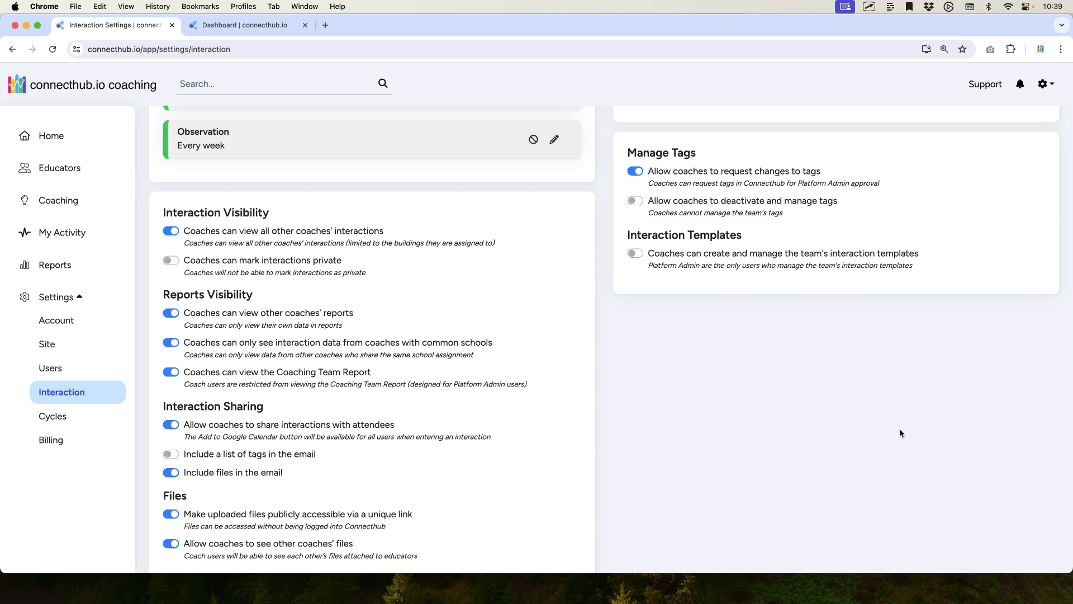
Step: On the dashboard, insert the template with Coaching Method, Focus and Next Steps into the coaching session's notes
scroll(901, 433, "up", 12)
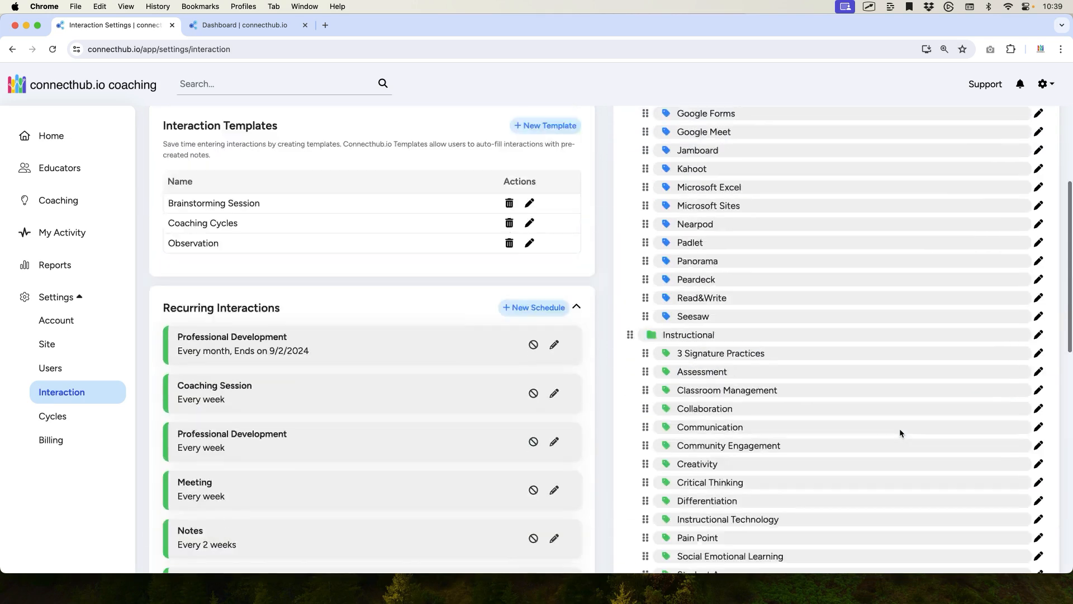
scroll(900, 428, "down", 2)
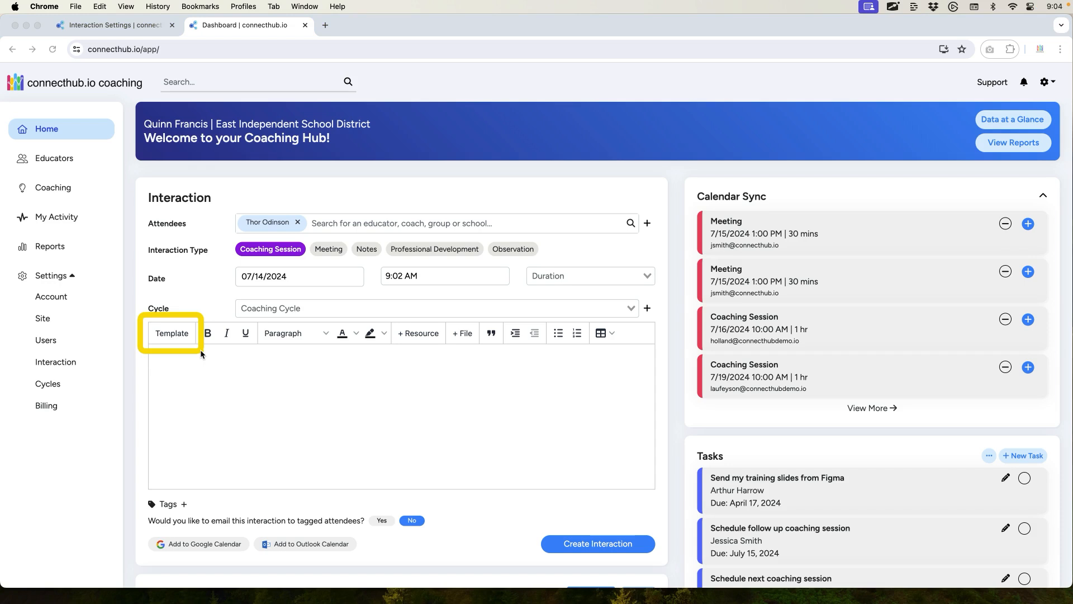
left_click(200, 350)
left_click(307, 398)
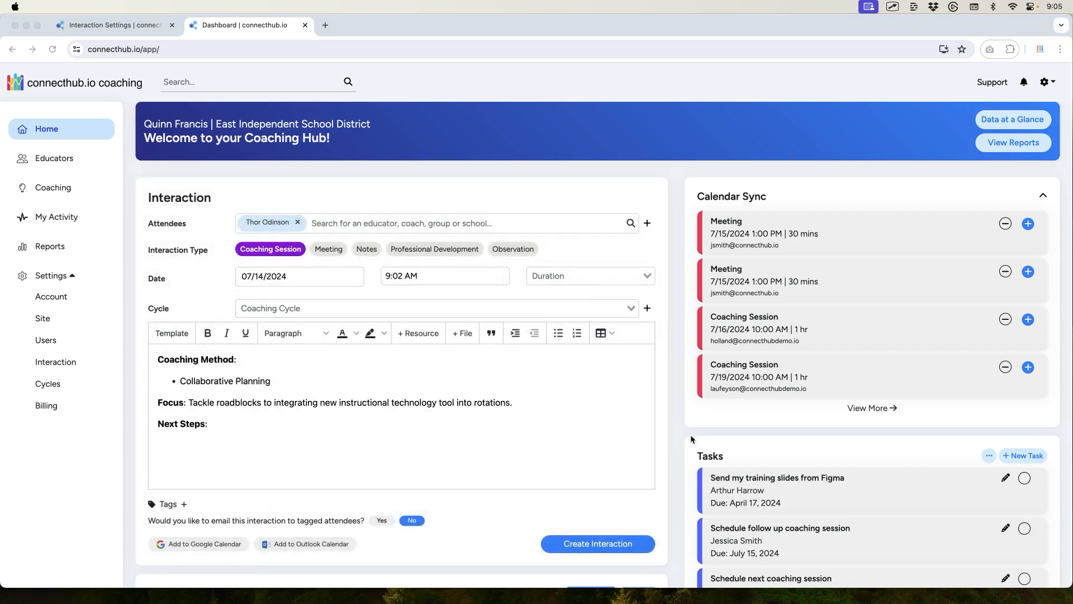
Step: Create an interaction template named Observation with the IDENTIFY table as details, restrict it to Literacy Coaches and save it
left_click(116, 371)
scroll(515, 347, "down", 3)
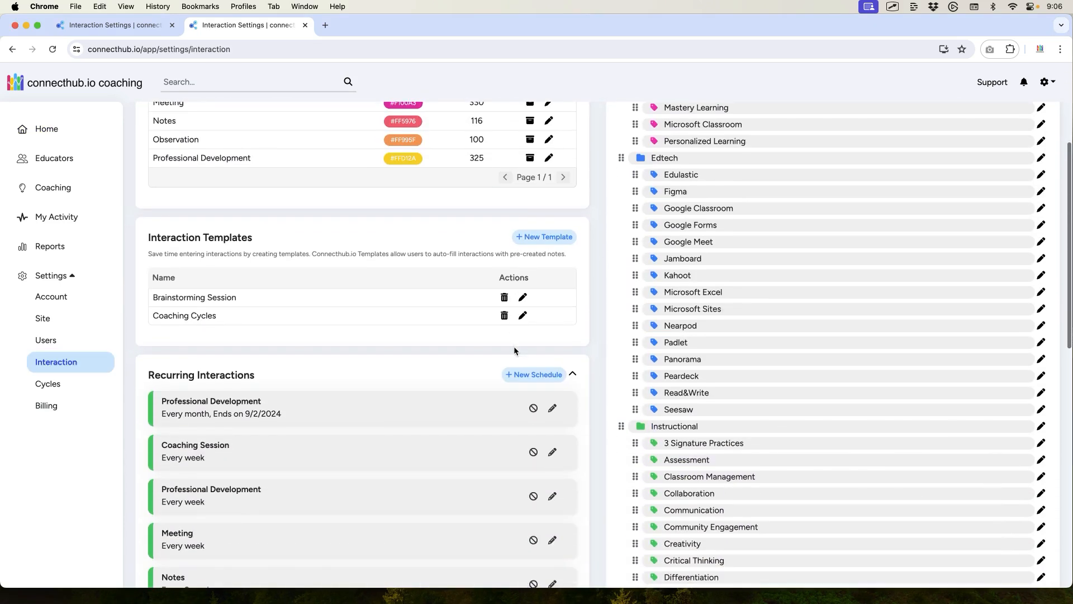
left_click(553, 236)
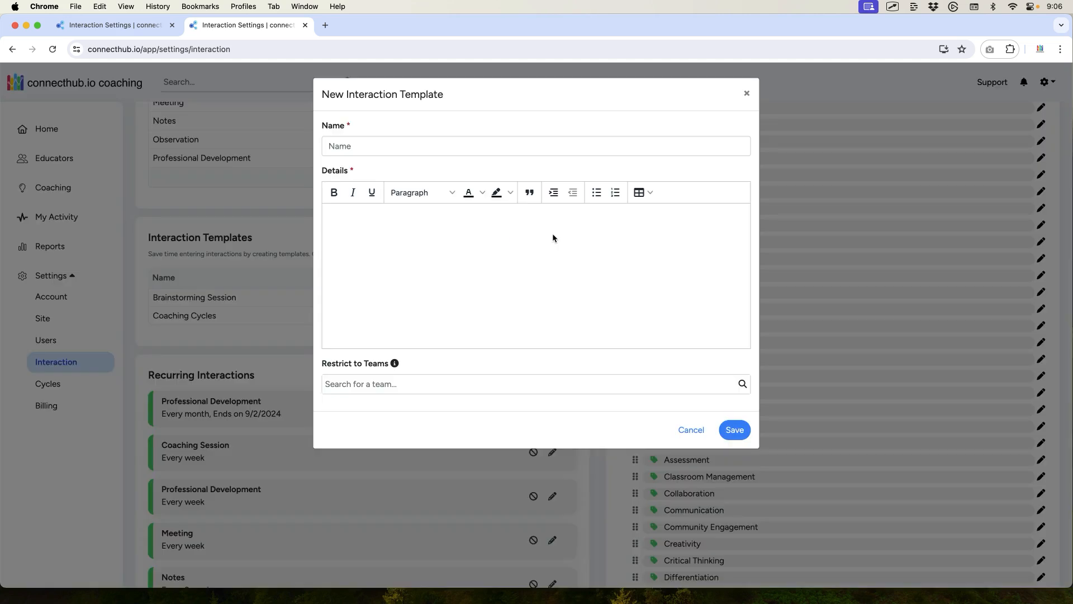
type("Observation")
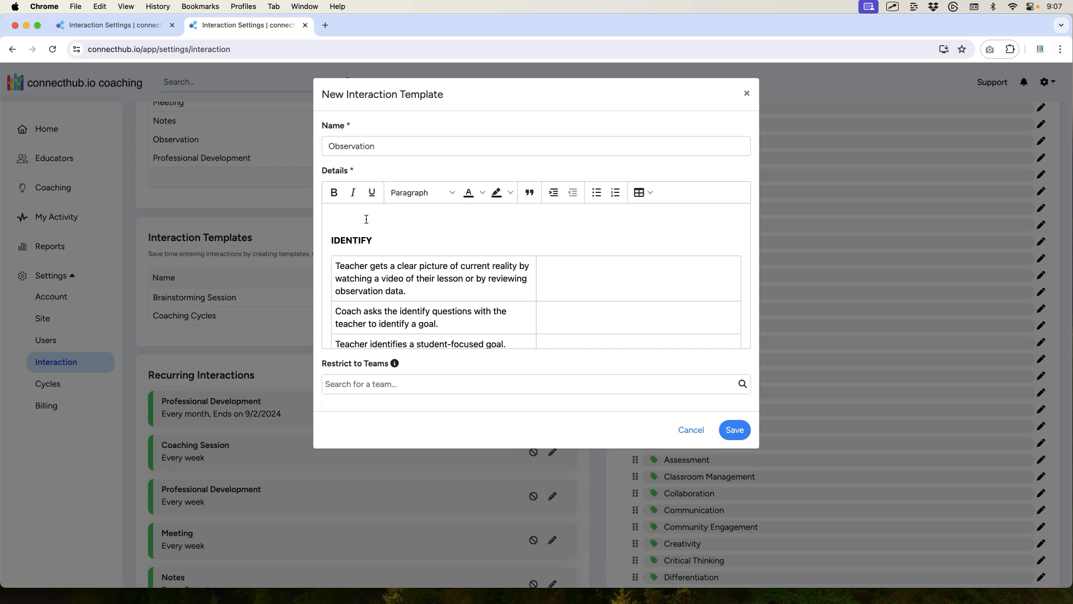
left_click(336, 384)
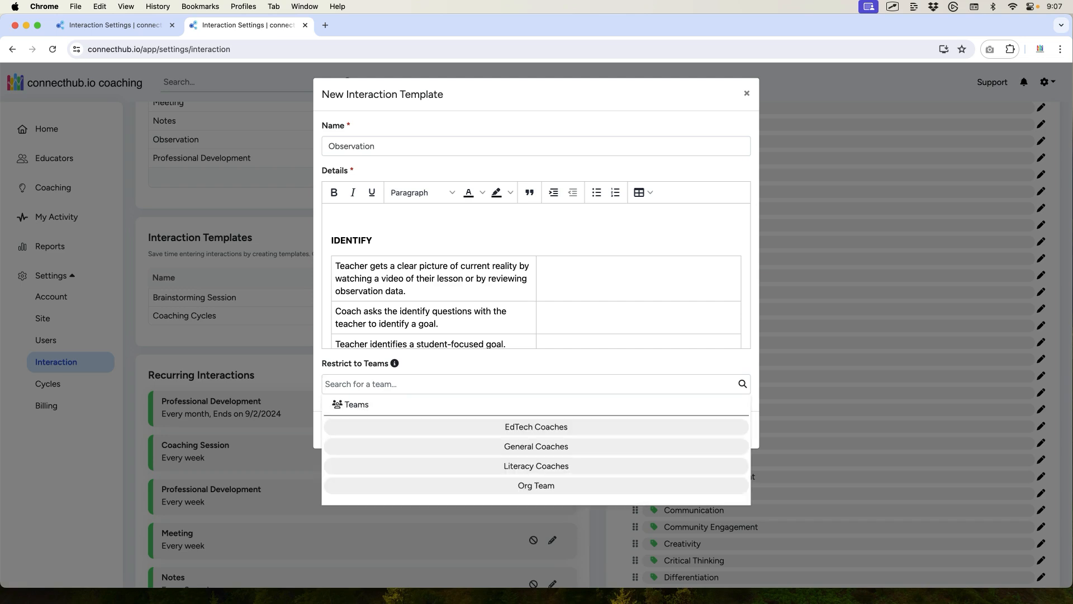
left_click(446, 468)
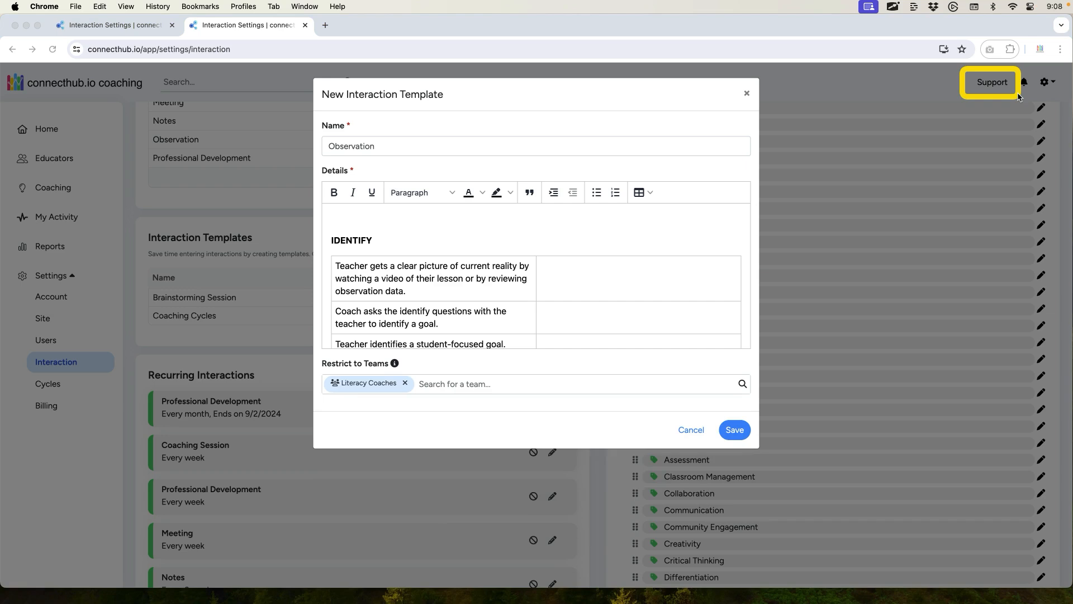
left_click(734, 427)
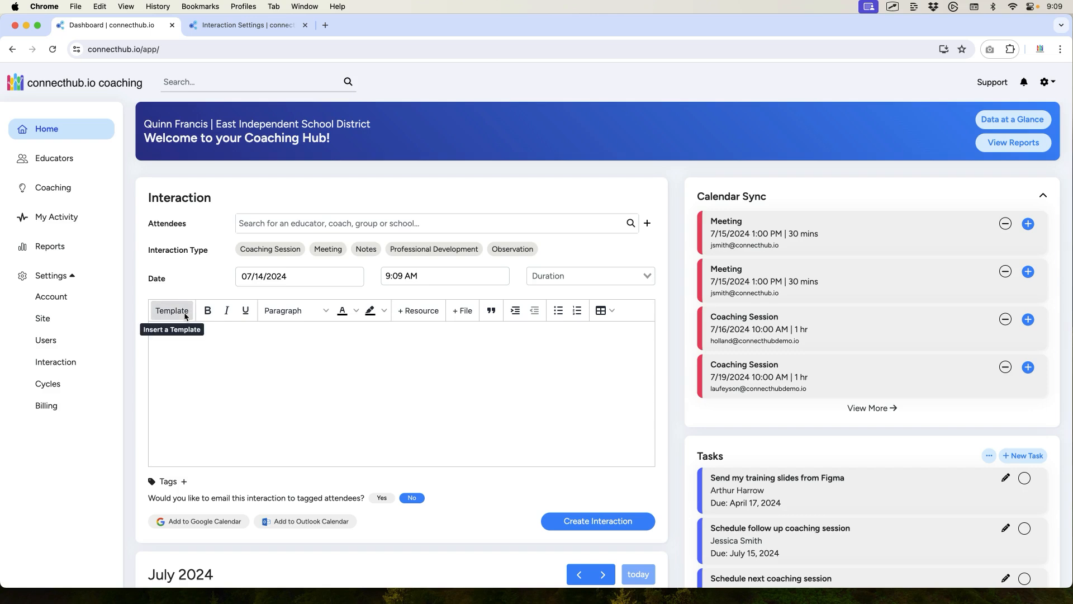
Step: Insert the Observation template into the notes of a new interaction on the dashboard
left_click(185, 317)
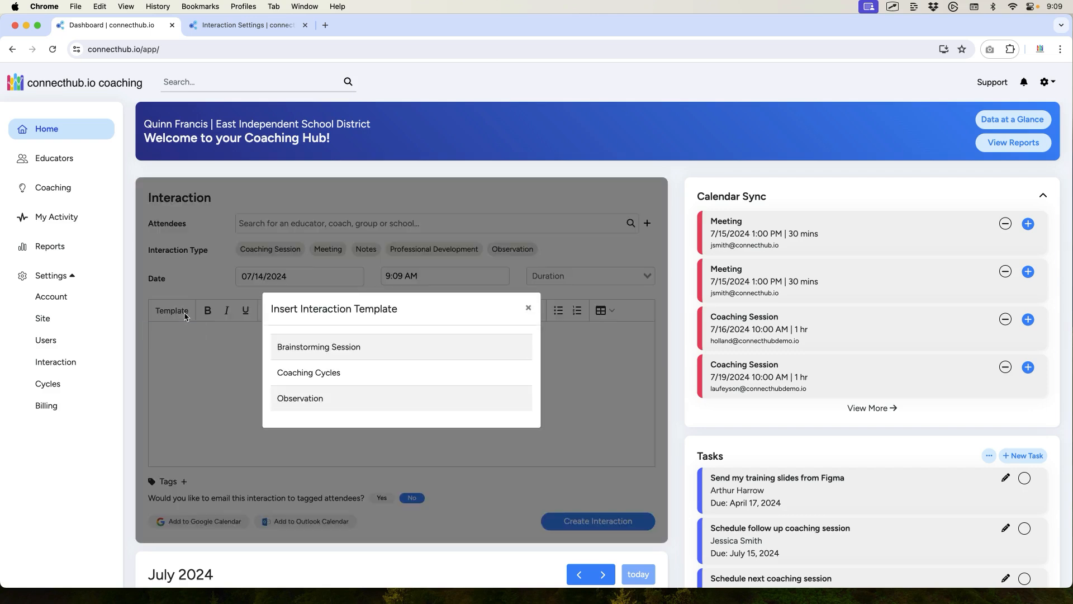
left_click(291, 398)
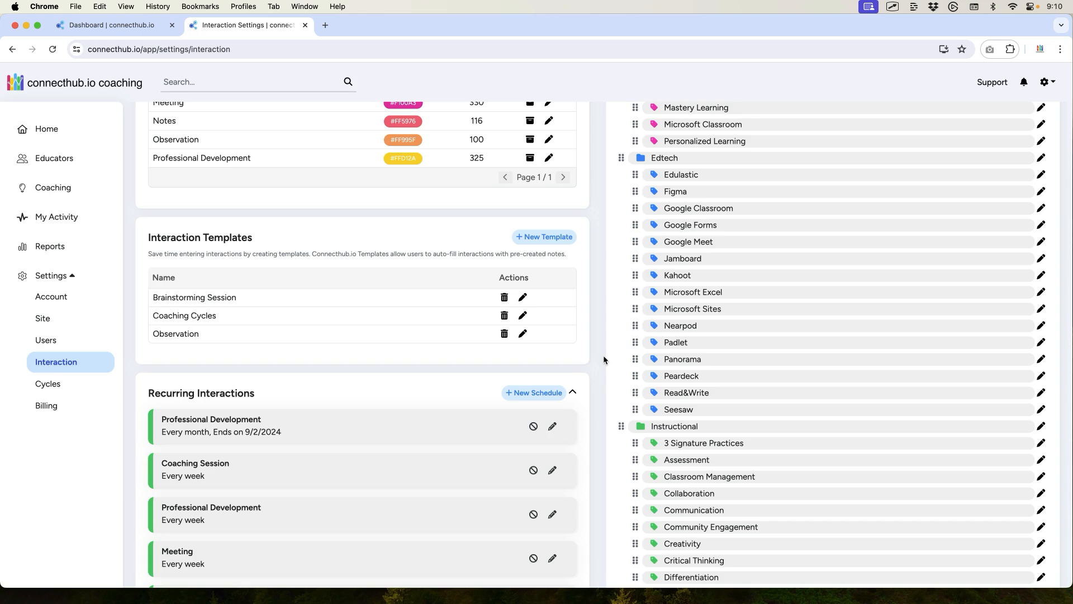
Step: Review the recurring interaction schedules and the interaction visibility and tag management options in the interaction settings
scroll(602, 355, "down", 10)
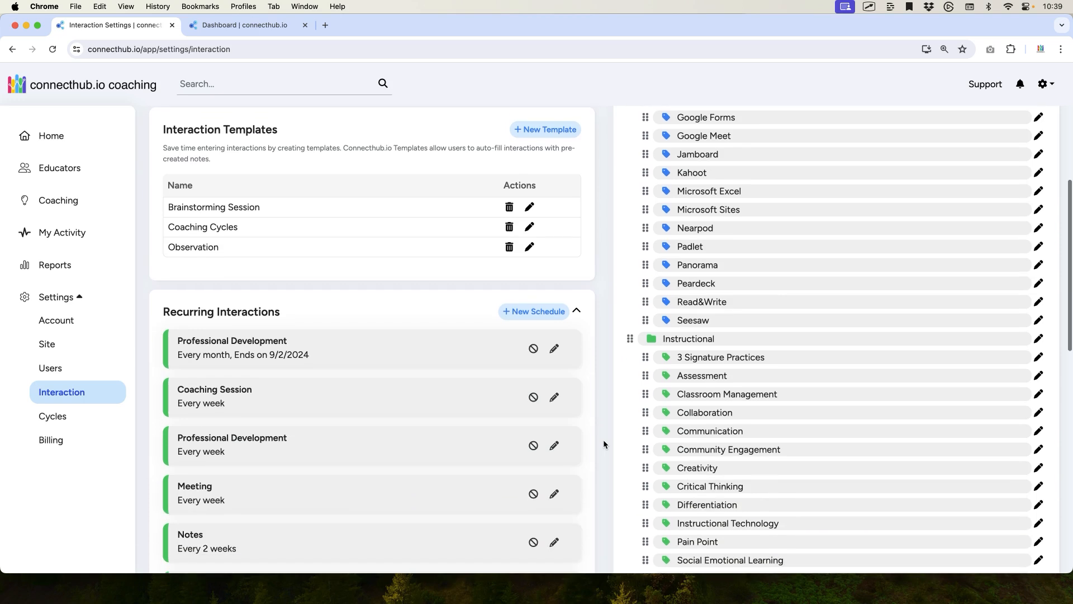
scroll(603, 440, "down", 5)
scroll(603, 441, "down", 1)
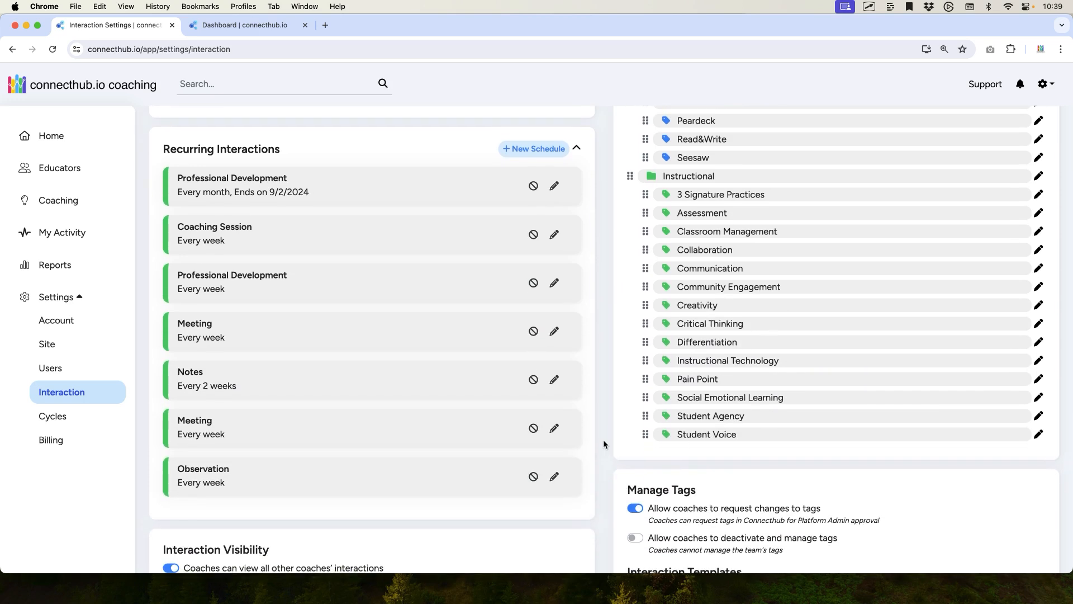
scroll(604, 443, "down", 10)
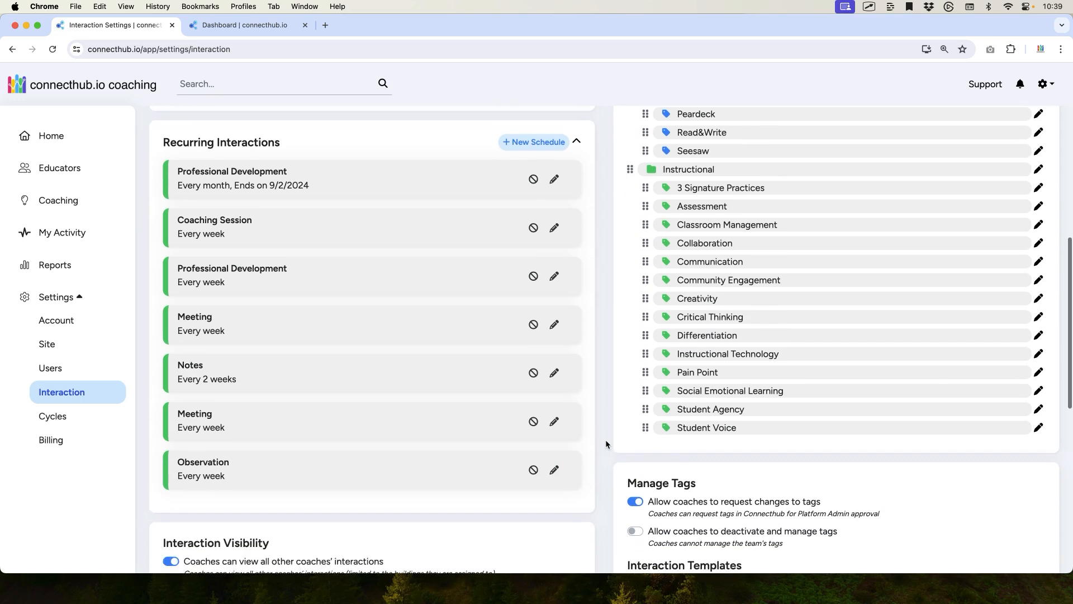
scroll(606, 441, "down", 2)
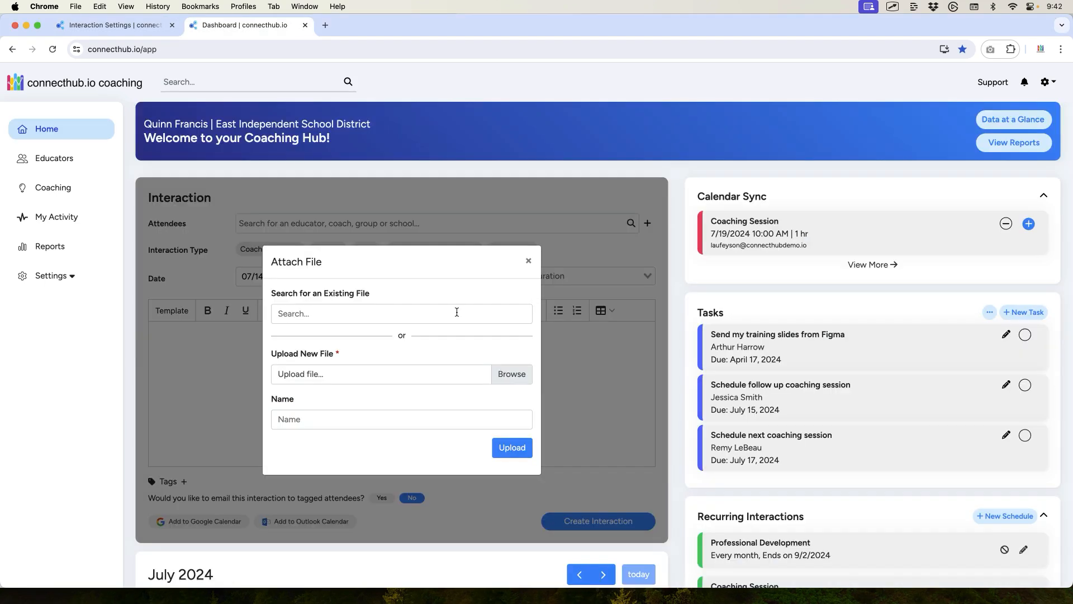
Step: Open the existing-file search for attaching a file to the new interaction on the dashboard
left_click(384, 314)
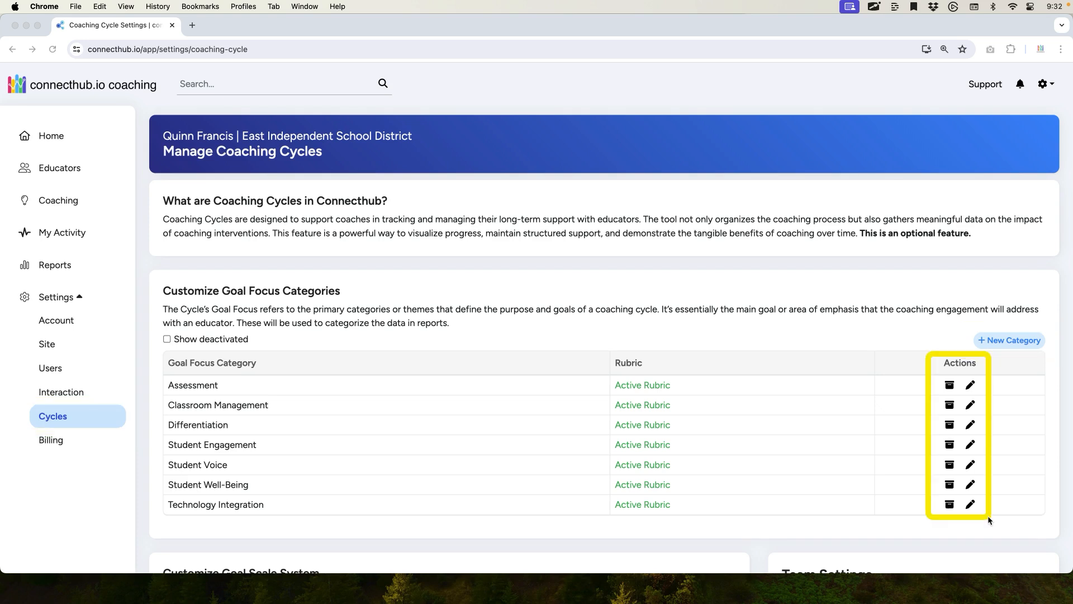
Step: In the coaching cycle settings, restrict the Assessment goal focus category to the EdTech Coaches team
scroll(988, 516, "down", 4)
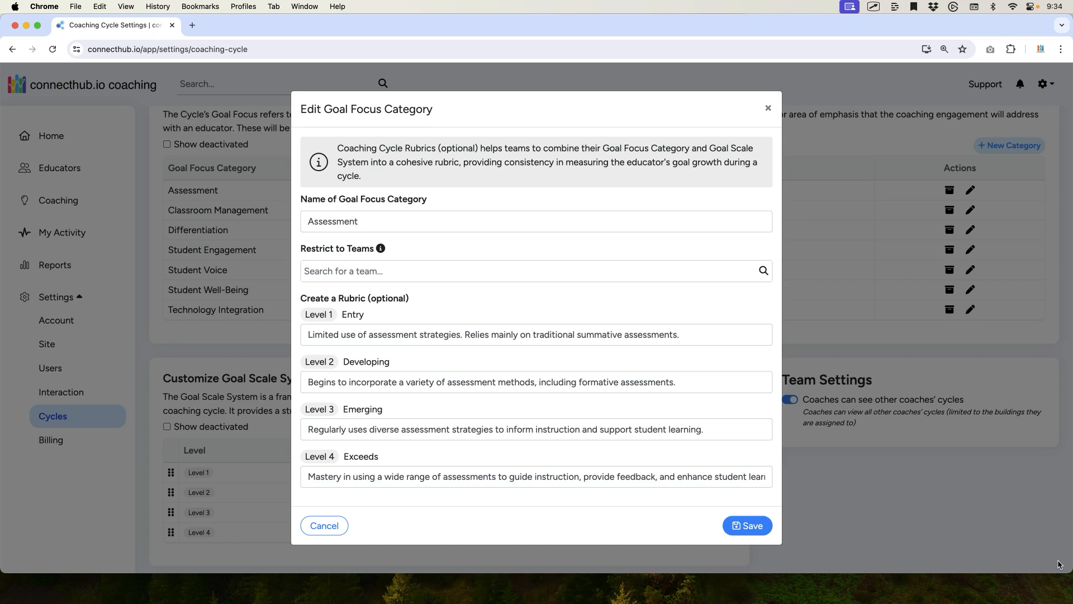
left_click(389, 275)
type("ed")
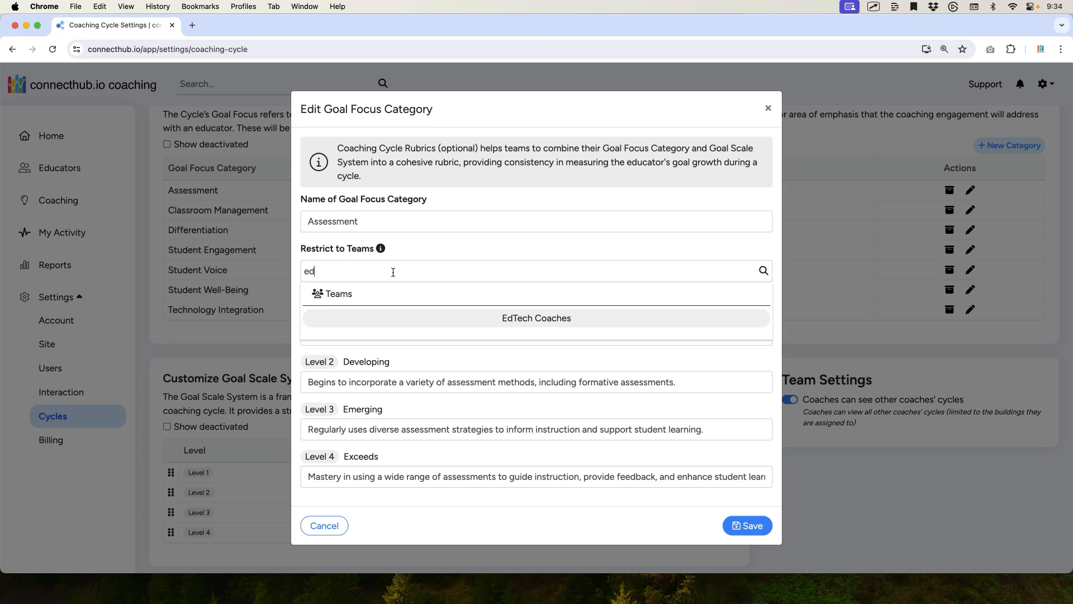
left_click(443, 318)
left_click(1062, 561)
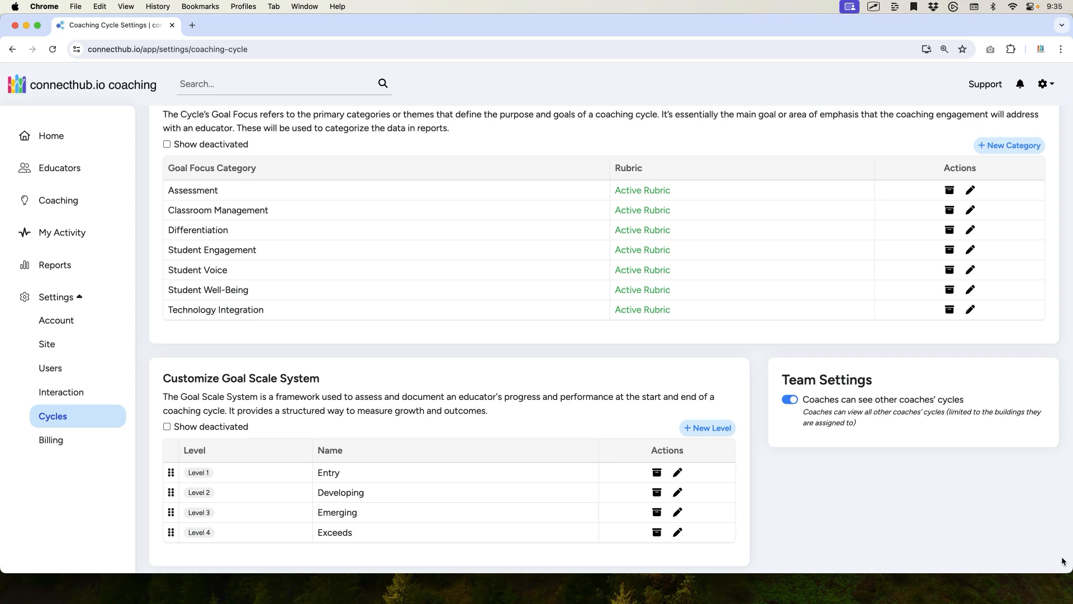